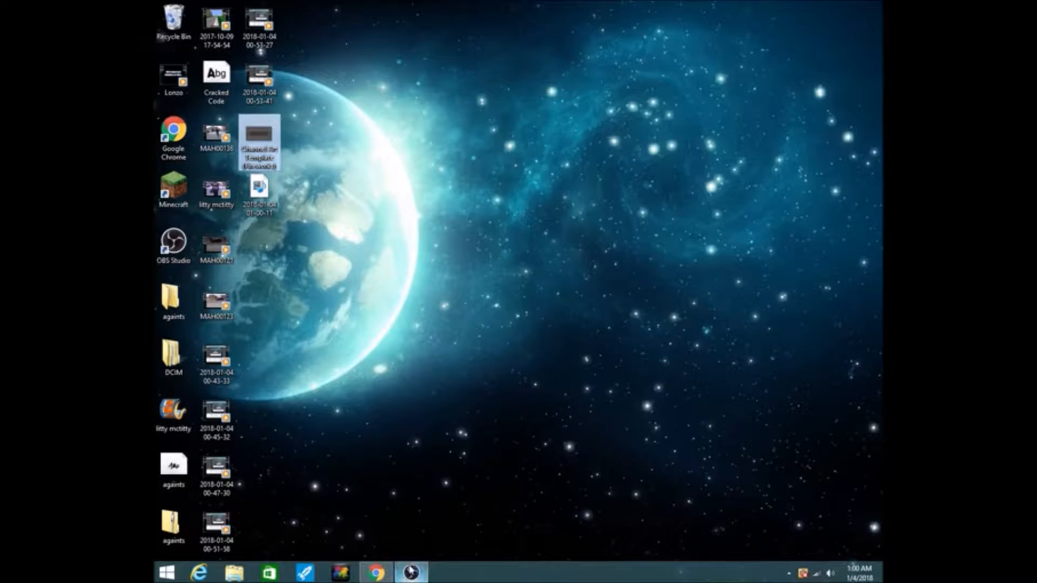
- Switch to Pixlr Editor in Chrome and create a new 2560 x 1440 image with a transparent background
{"action": "left_click", "coordinate": [377, 573]}
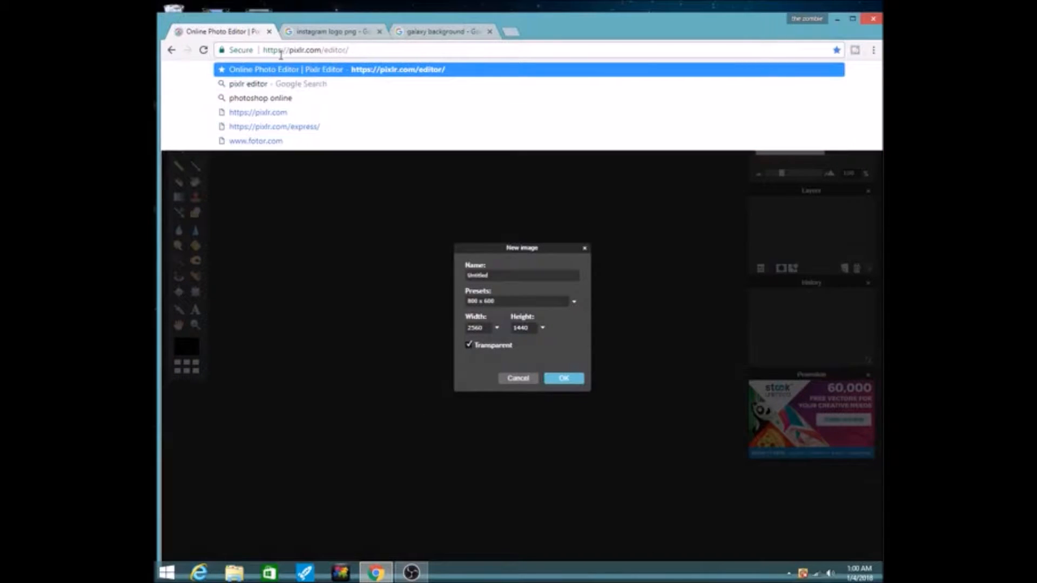
{"action": "left_click", "coordinate": [365, 225]}
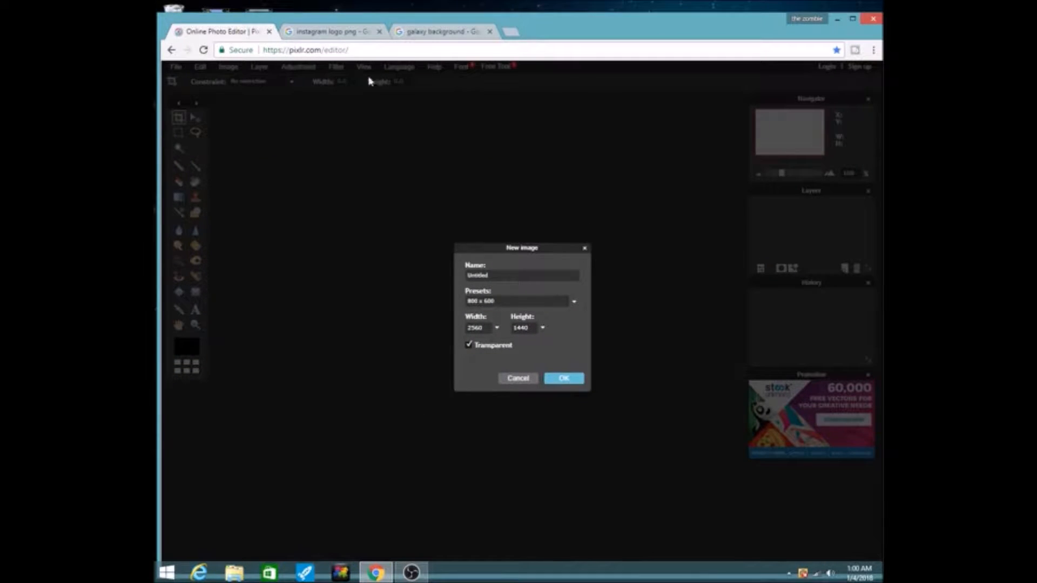
{"action": "left_click", "coordinate": [584, 247]}
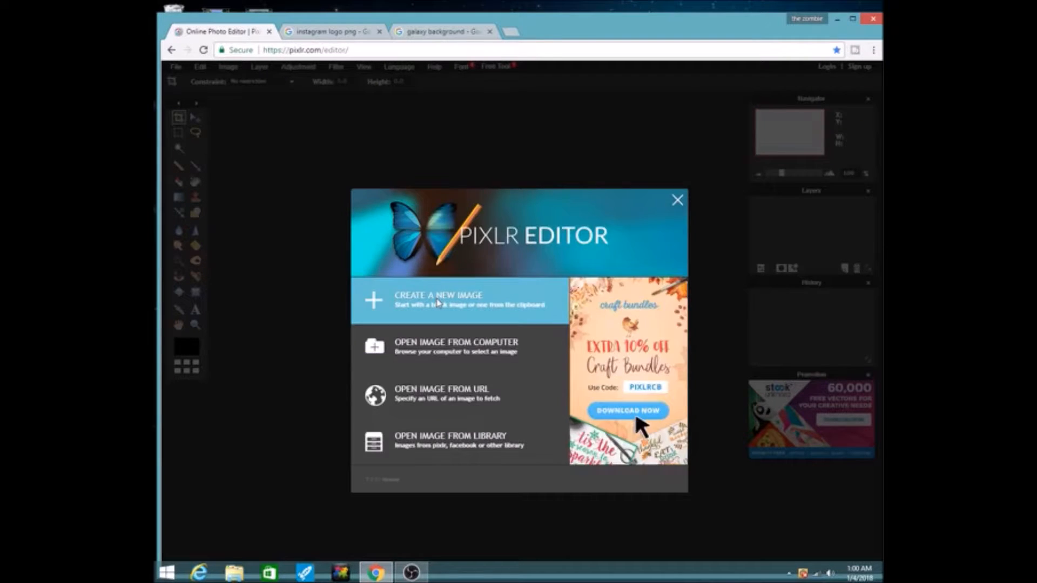
{"action": "left_click", "coordinate": [450, 298]}
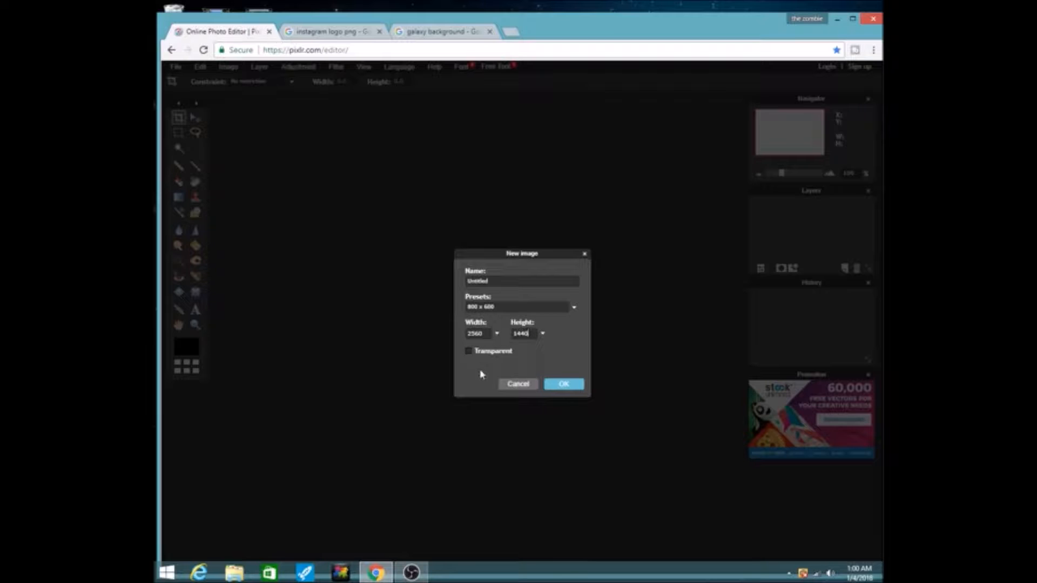
{"action": "left_click", "coordinate": [562, 384]}
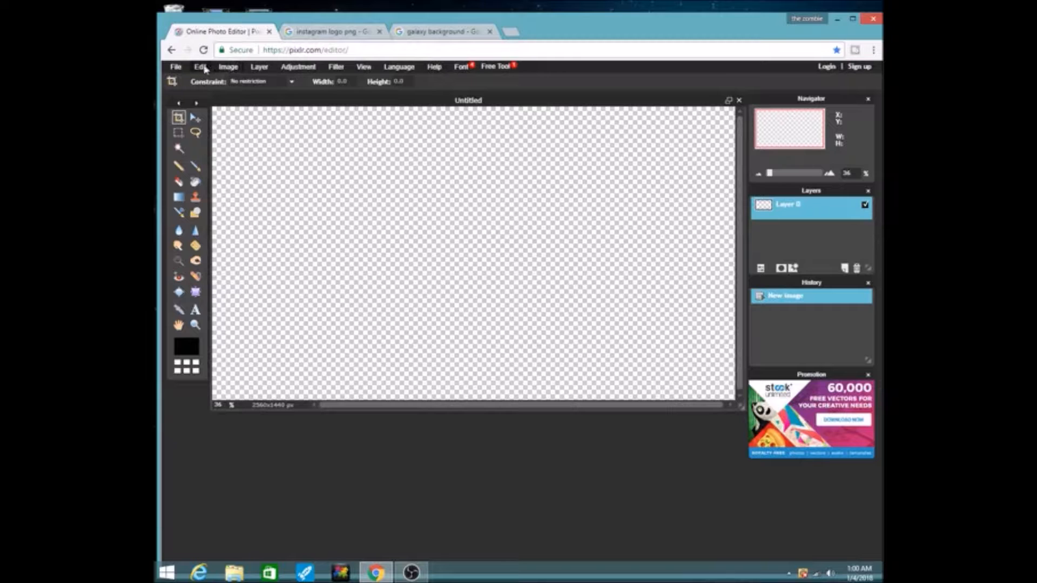
- Open the "Channel Art Template (Fireworks)" image from the Desktop as a new layer
{"action": "left_click", "coordinate": [259, 67]}
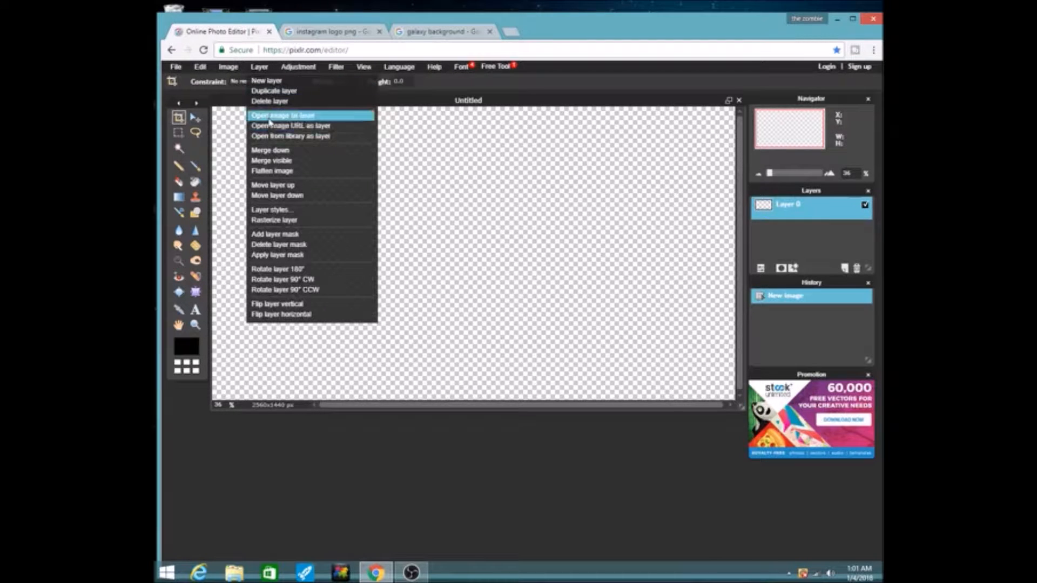
{"action": "left_click", "coordinate": [268, 119]}
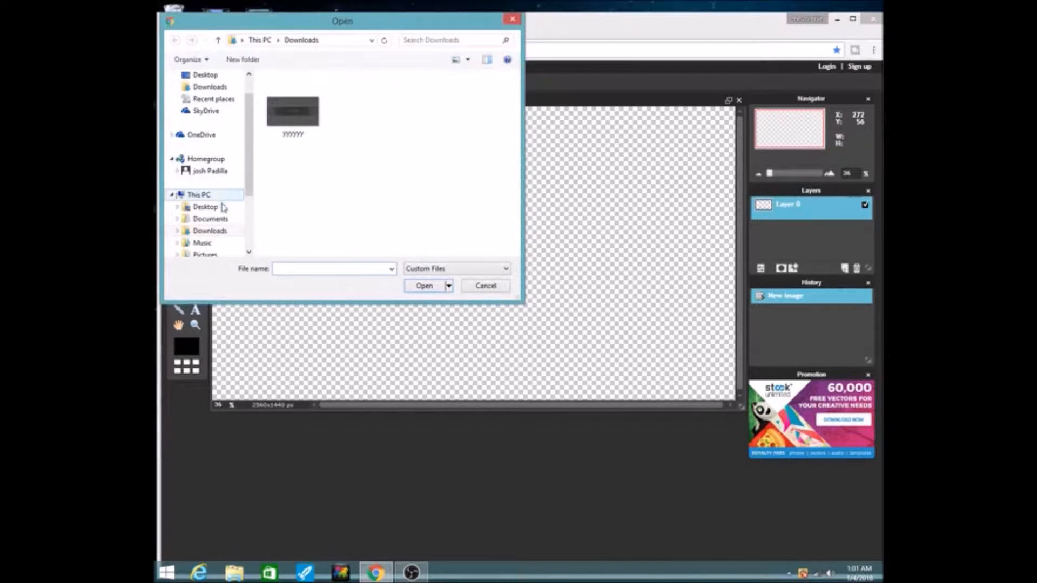
{"action": "left_click", "coordinate": [229, 207]}
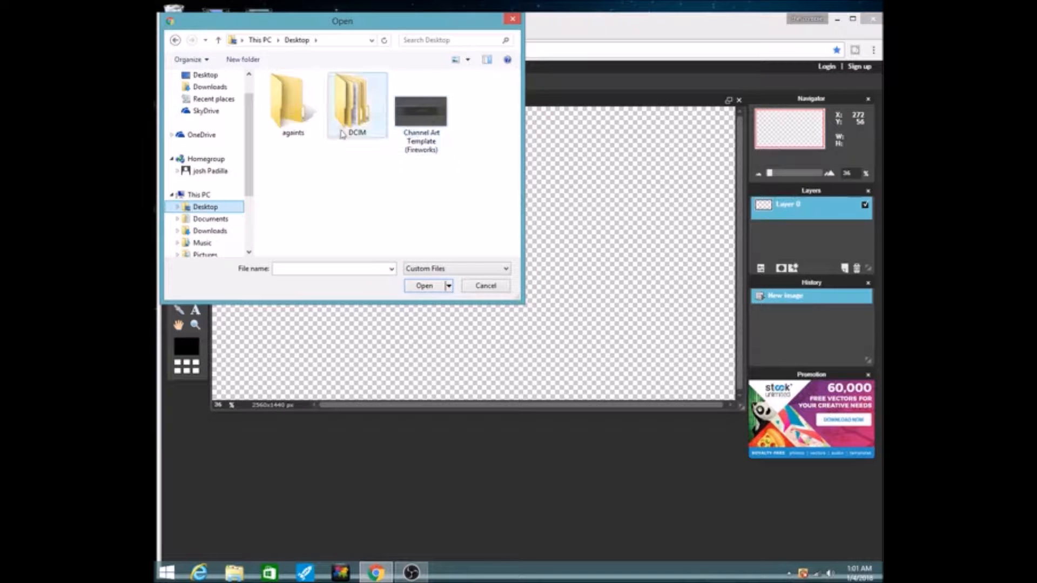
{"action": "double_click", "coordinate": [421, 118]}
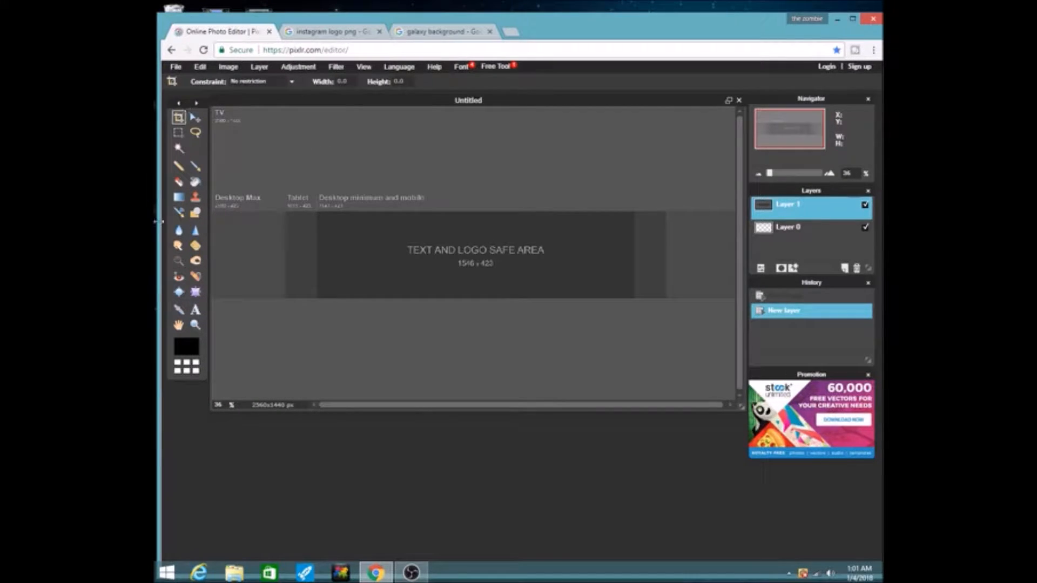
- Cover the template areas above and below the central banner strip with full-width filled black rectangles
{"action": "left_click", "coordinate": [196, 214]}
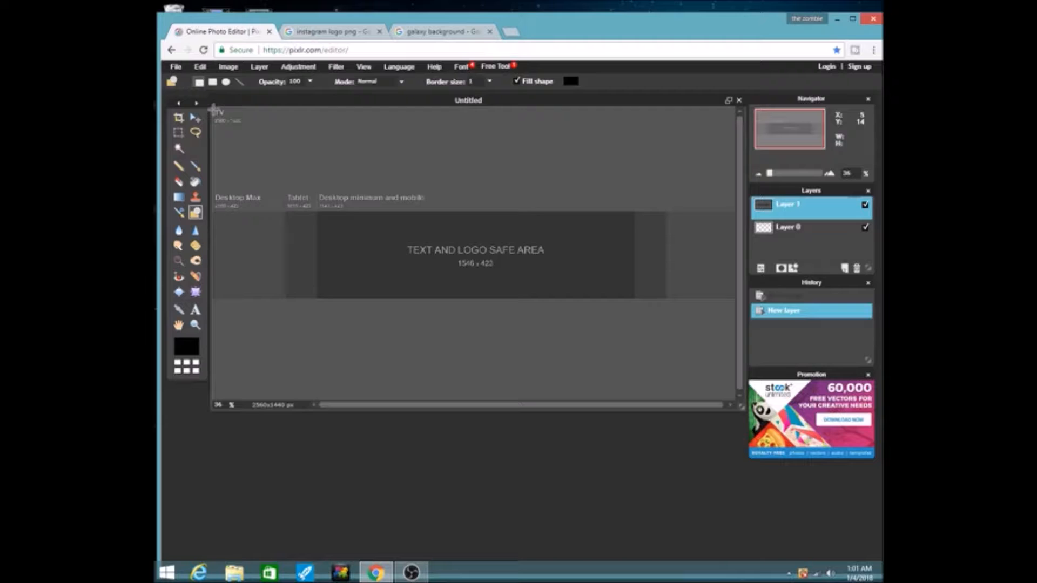
{"action": "left_click_drag", "start_coordinate": [213, 108], "coordinate": [736, 211]}
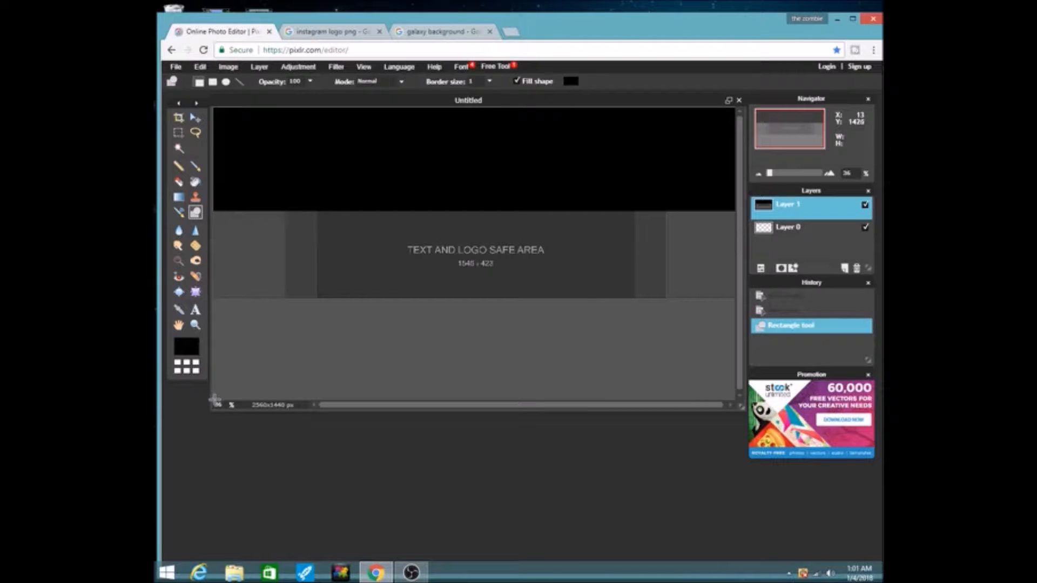
{"action": "left_click_drag", "start_coordinate": [215, 398], "coordinate": [736, 299]}
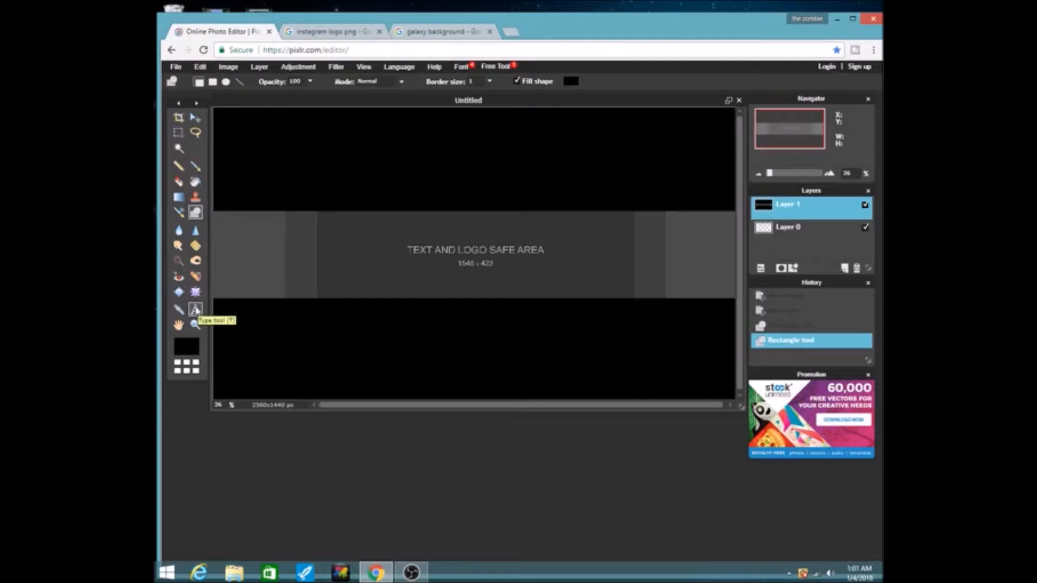
- Add the channel name as text in the safe area, using the Cracked Code font at size 144
{"action": "left_click", "coordinate": [195, 310]}
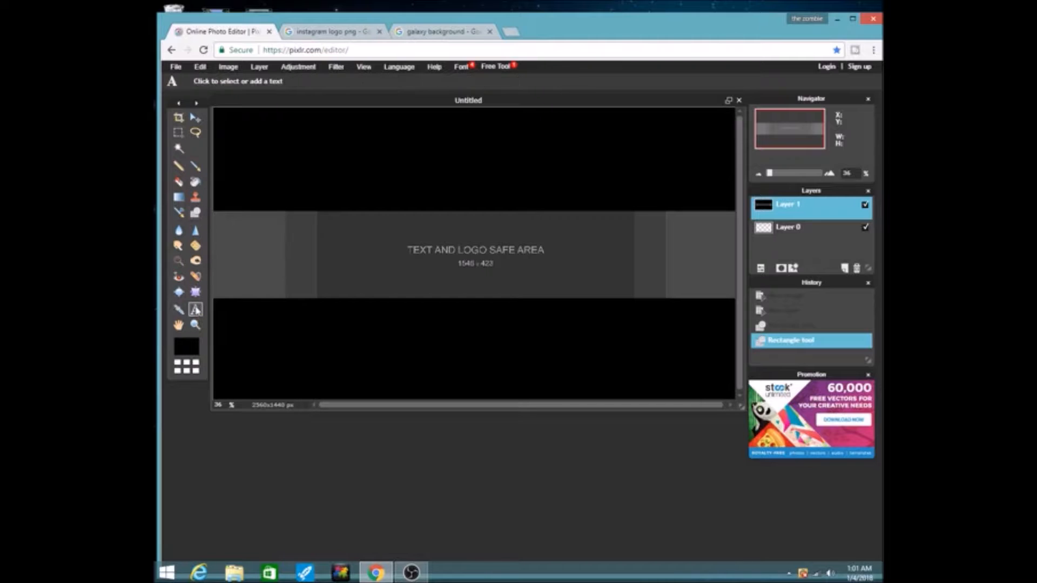
{"action": "left_click", "coordinate": [373, 247]}
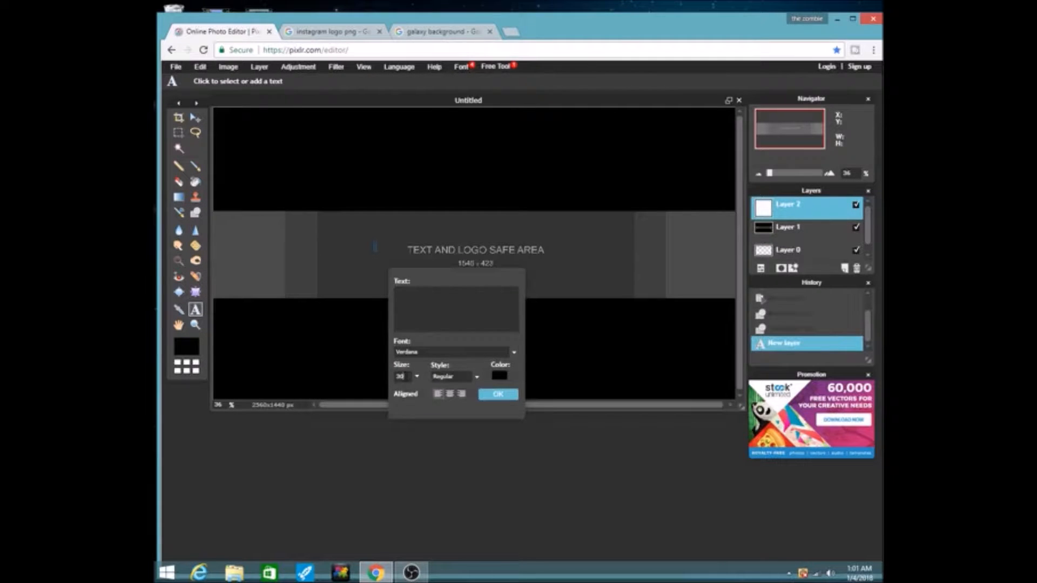
{"action": "left_click", "coordinate": [418, 377]}
{"action": "left_click_drag", "start_coordinate": [366, 396], "coordinate": [369, 395]}
{"action": "left_click_drag", "start_coordinate": [371, 394], "coordinate": [369, 396]}
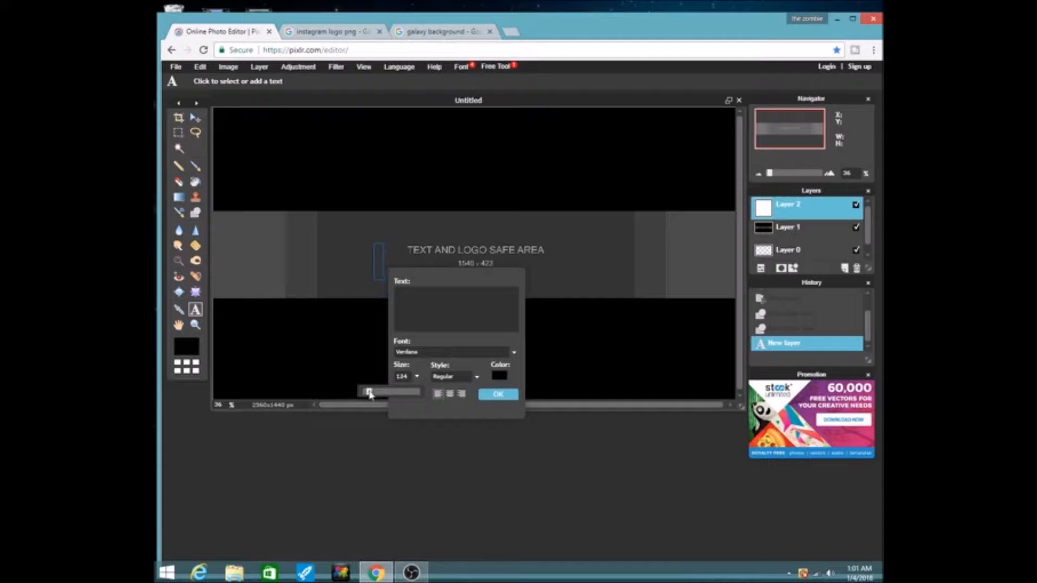
{"action": "left_click", "coordinate": [431, 353]}
{"action": "scroll", "coordinate": [436, 381], "scroll_direction": "down", "scroll_amount": 3}
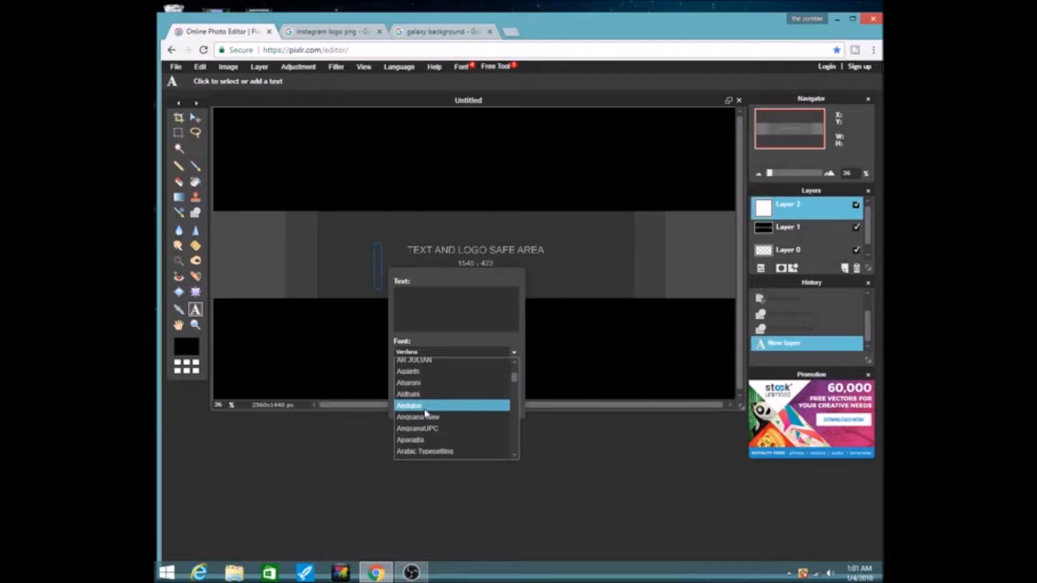
{"action": "scroll", "coordinate": [427, 417], "scroll_direction": "down", "scroll_amount": 5}
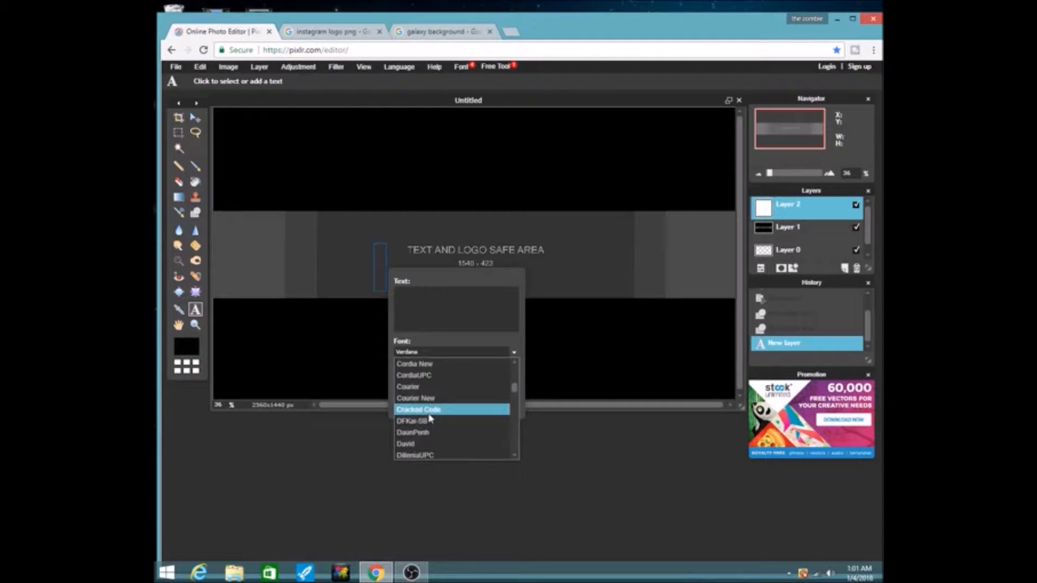
{"action": "left_click", "coordinate": [430, 410]}
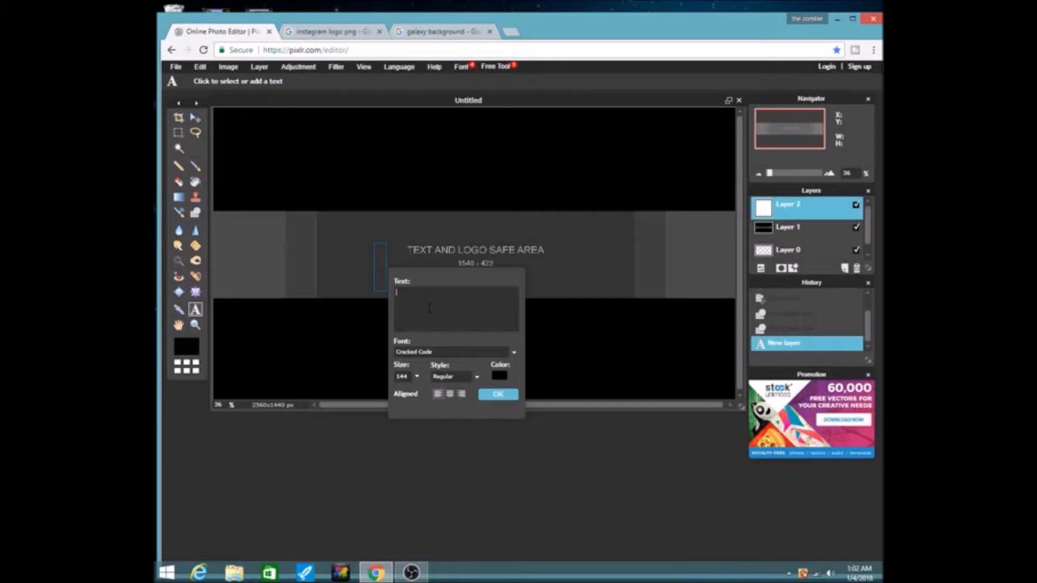
{"action": "type", "text": "J"}
{"action": "type", "text": "ack"}
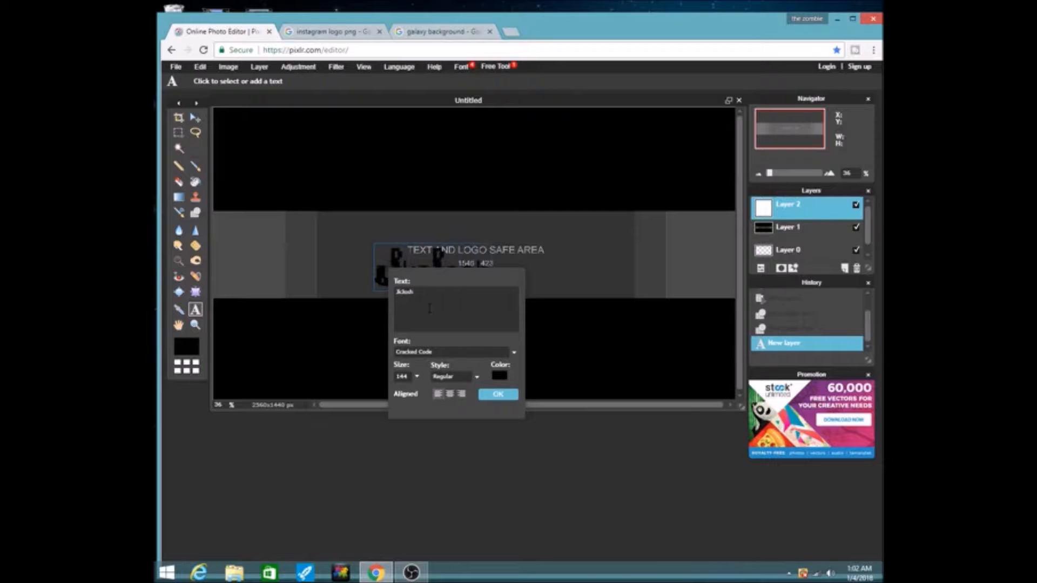
- Color the channel name text dark blue (#200ba3) and move it to the center of the safe area
{"action": "left_click", "coordinate": [498, 376]}
{"action": "mouse_move", "coordinate": [454, 216]}
{"action": "left_mouse_down"}
{"action": "mouse_move", "coordinate": [503, 299]}
{"action": "mouse_move", "coordinate": [418, 318]}
{"action": "mouse_move", "coordinate": [401, 294]}
{"action": "mouse_move", "coordinate": [405, 272]}
{"action": "mouse_move", "coordinate": [493, 310]}
{"action": "mouse_move", "coordinate": [427, 276]}
{"action": "mouse_move", "coordinate": [416, 291]}
{"action": "mouse_move", "coordinate": [432, 275]}
{"action": "mouse_move", "coordinate": [478, 286]}
{"action": "left_mouse_up"}
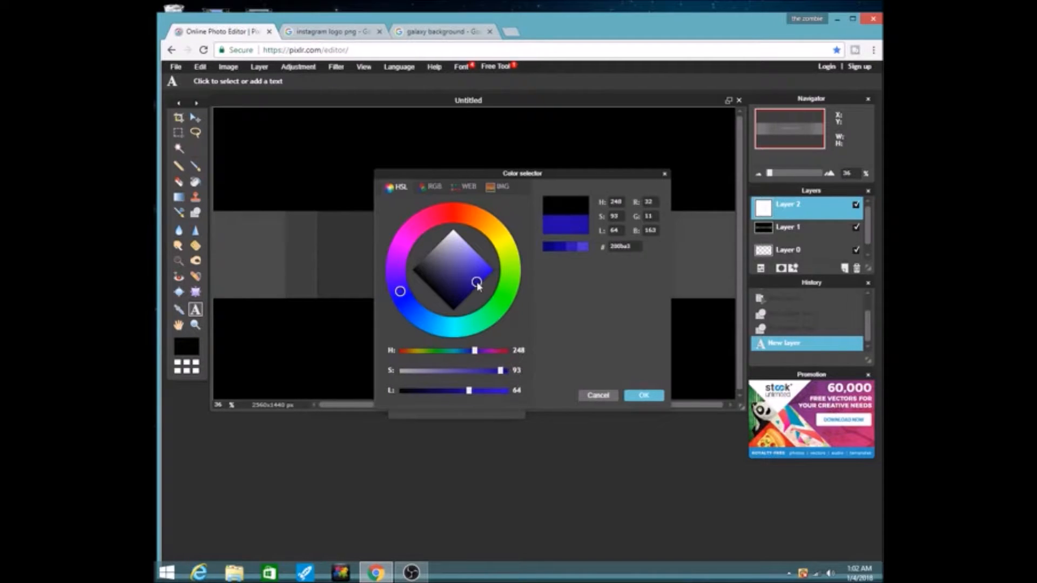
{"action": "left_click", "coordinate": [643, 396]}
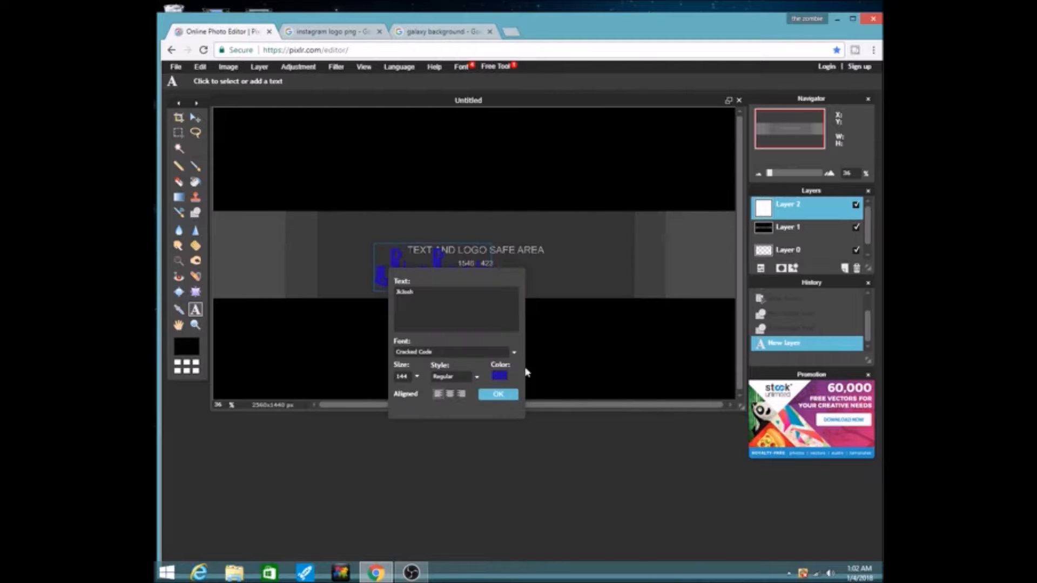
{"action": "left_click_drag", "start_coordinate": [454, 281], "coordinate": [425, 362]}
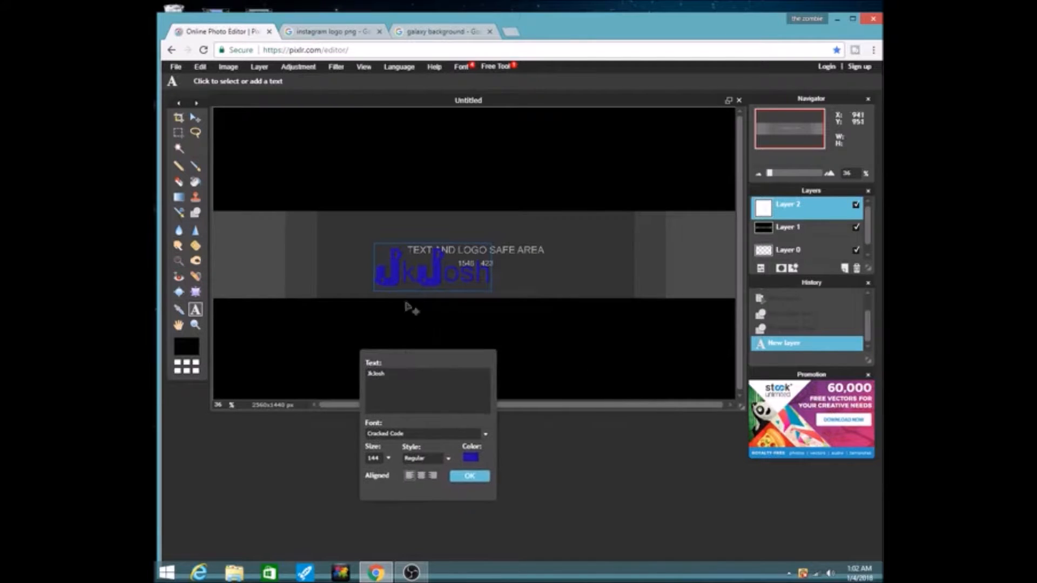
{"action": "left_click", "coordinate": [195, 117]}
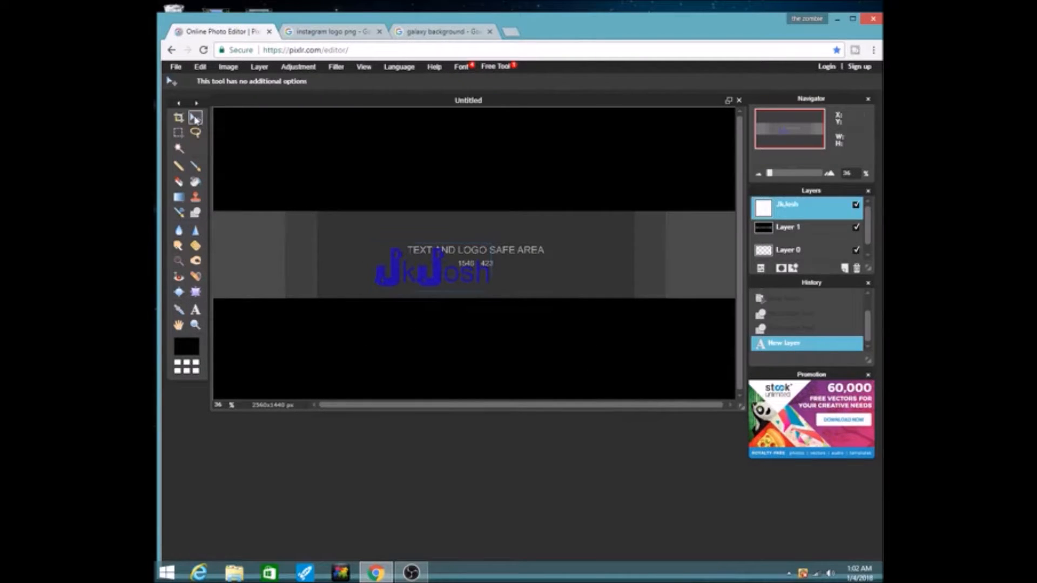
{"action": "left_click_drag", "start_coordinate": [440, 269], "coordinate": [471, 255]}
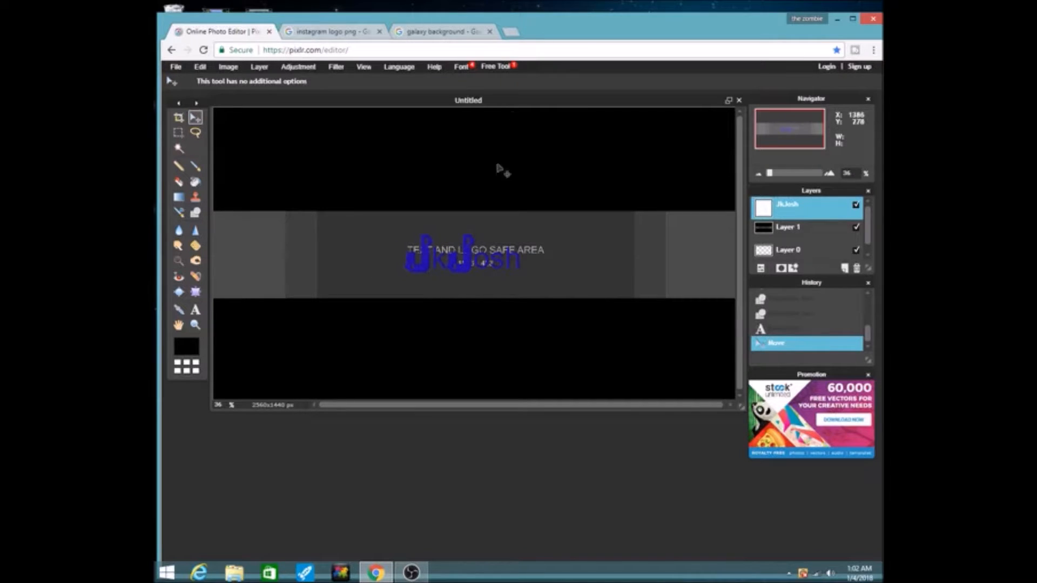
- Save the gradient-outline Instagram logo from the "instagram logo png" image results as instagram-logo.png
{"action": "left_click", "coordinate": [307, 31]}
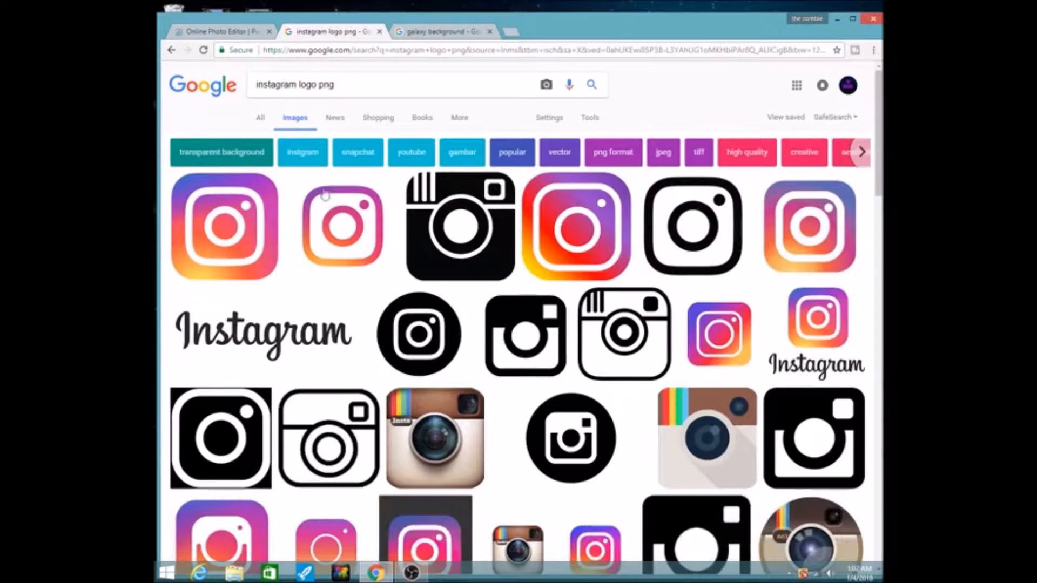
{"action": "left_click", "coordinate": [313, 243]}
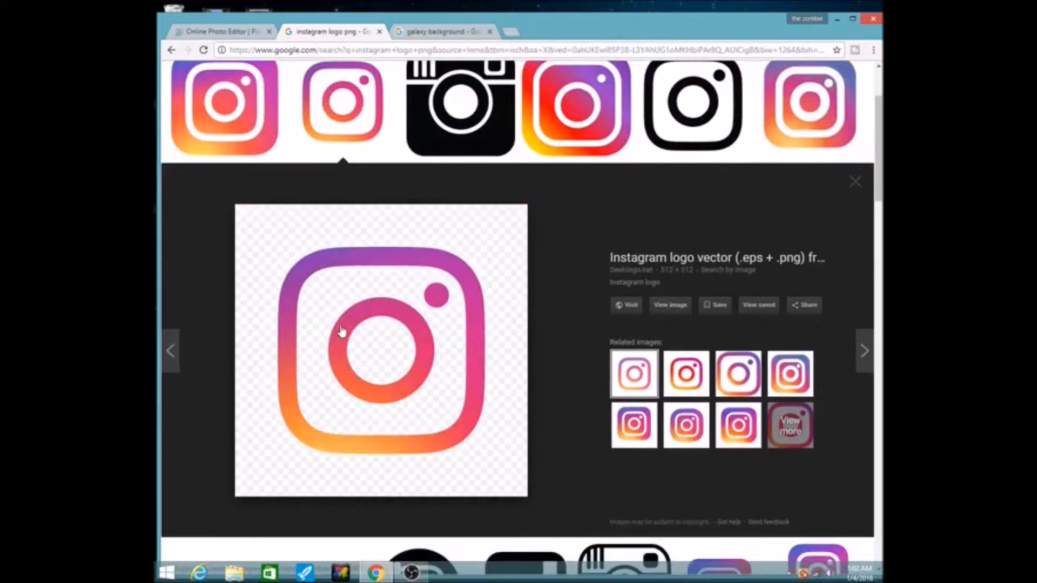
{"action": "right_click", "coordinate": [342, 329]}
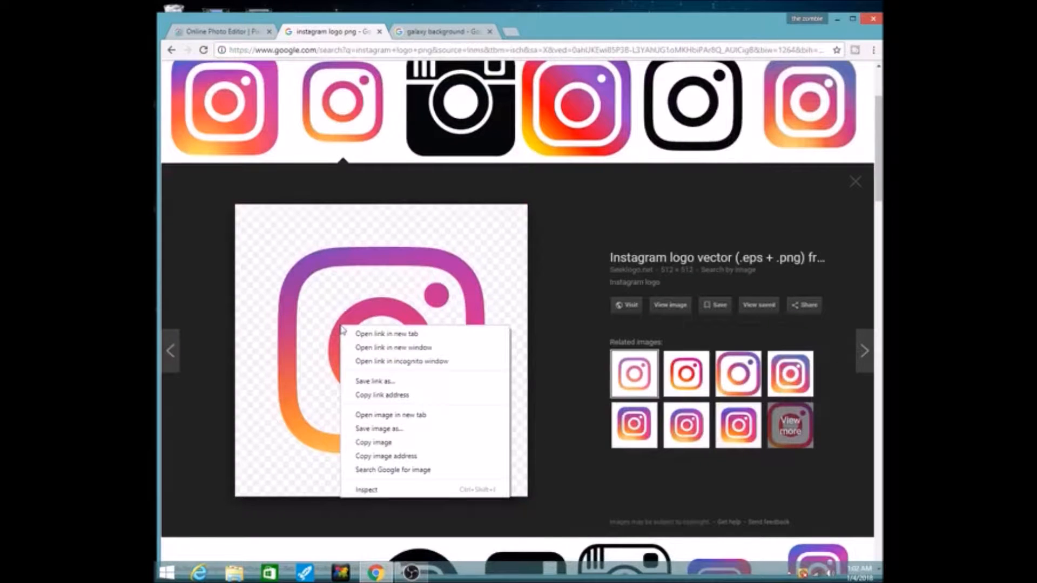
{"action": "left_click", "coordinate": [365, 429]}
{"action": "left_click", "coordinate": [430, 286]}
- Return to the Pixlr image and open instagram-logo.png from Downloads as a new layer
{"action": "left_click", "coordinate": [222, 31]}
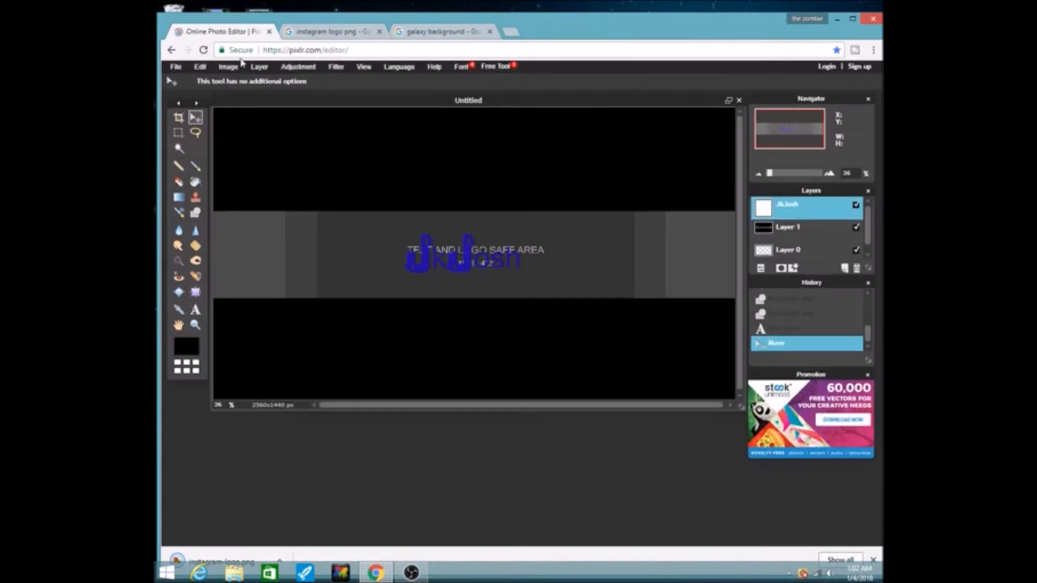
{"action": "left_click", "coordinate": [259, 67]}
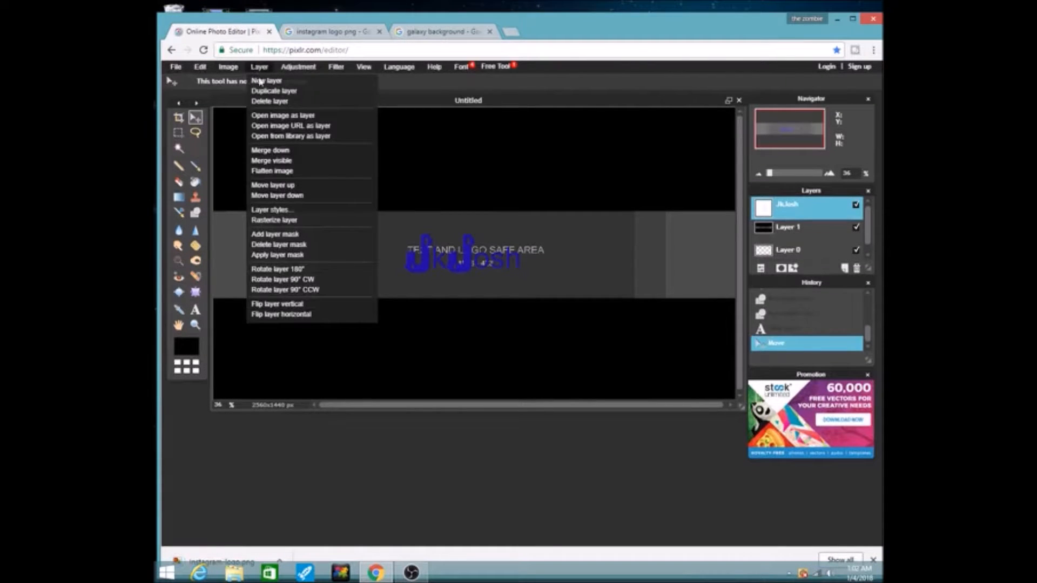
{"action": "left_click", "coordinate": [271, 117]}
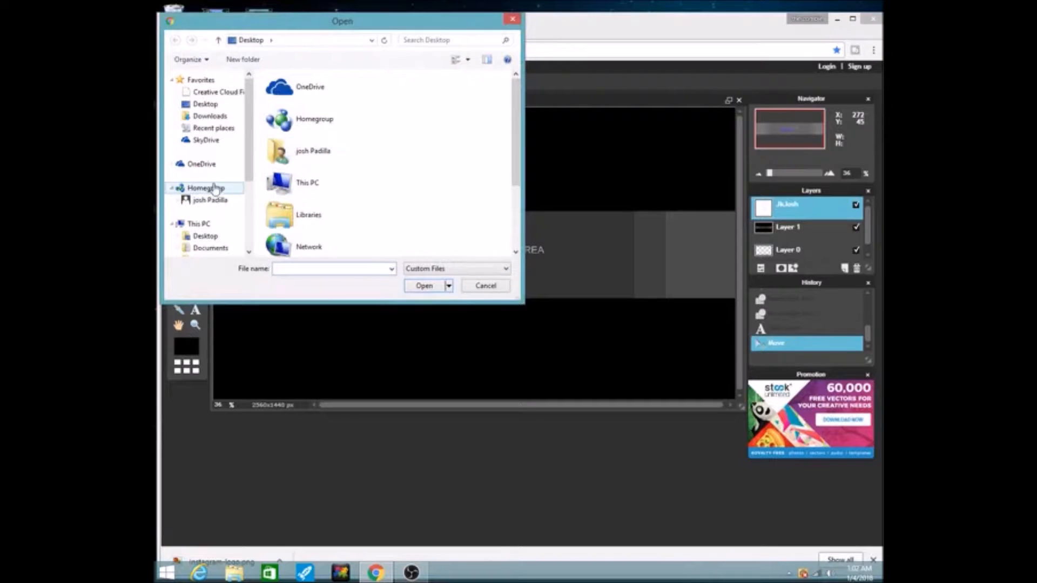
{"action": "left_click", "coordinate": [212, 117]}
{"action": "double_click", "coordinate": [296, 110]}
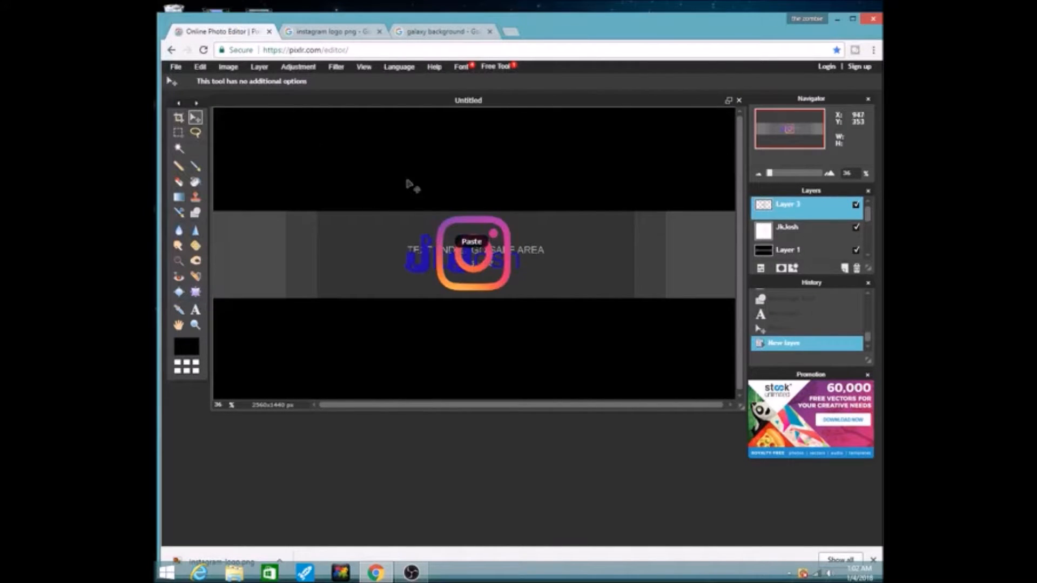
- Move the Instagram logo just beside the end of the channel name and shrink it with Free transform to about the text's height
{"action": "left_click_drag", "start_coordinate": [460, 232], "coordinate": [555, 233]}
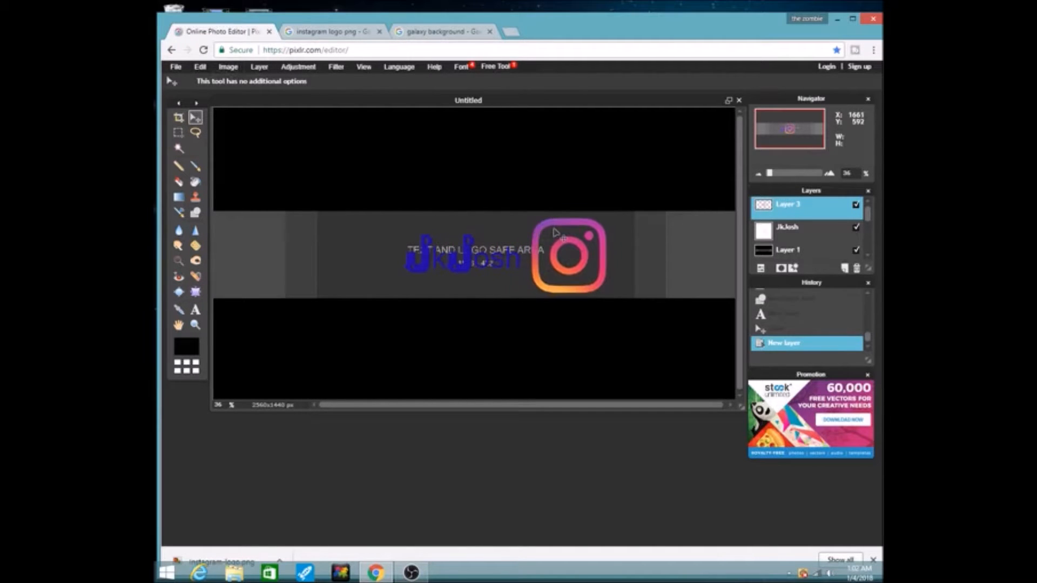
{"action": "left_click", "coordinate": [203, 69]}
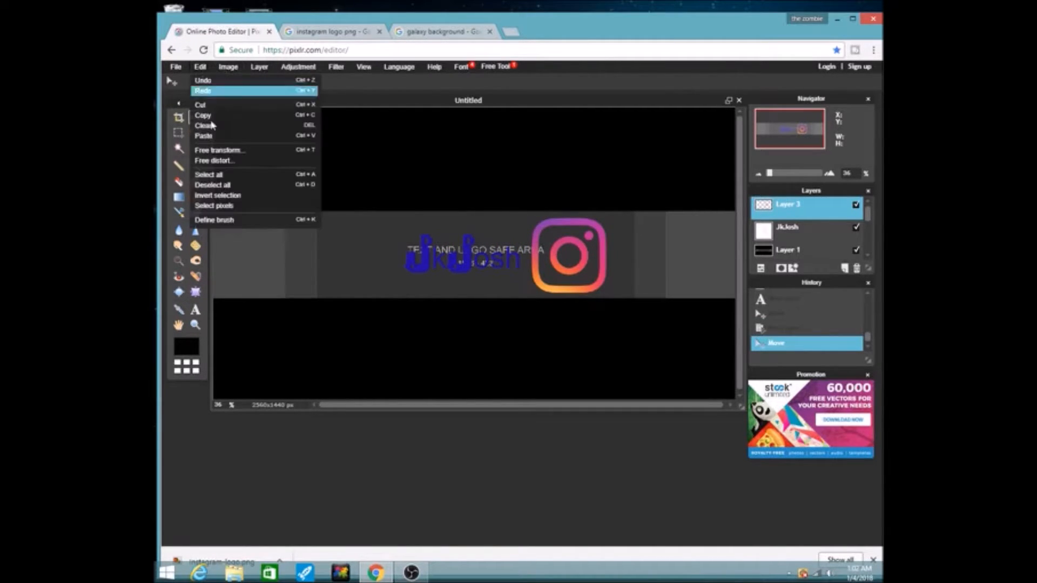
{"action": "left_click", "coordinate": [219, 149]}
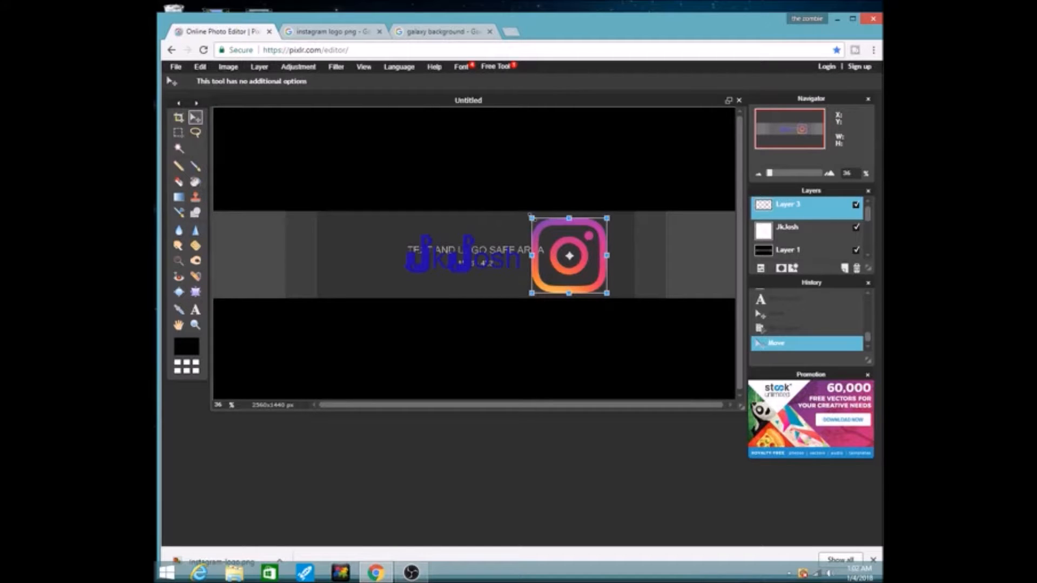
{"action": "left_click_drag", "start_coordinate": [531, 215], "coordinate": [544, 257]}
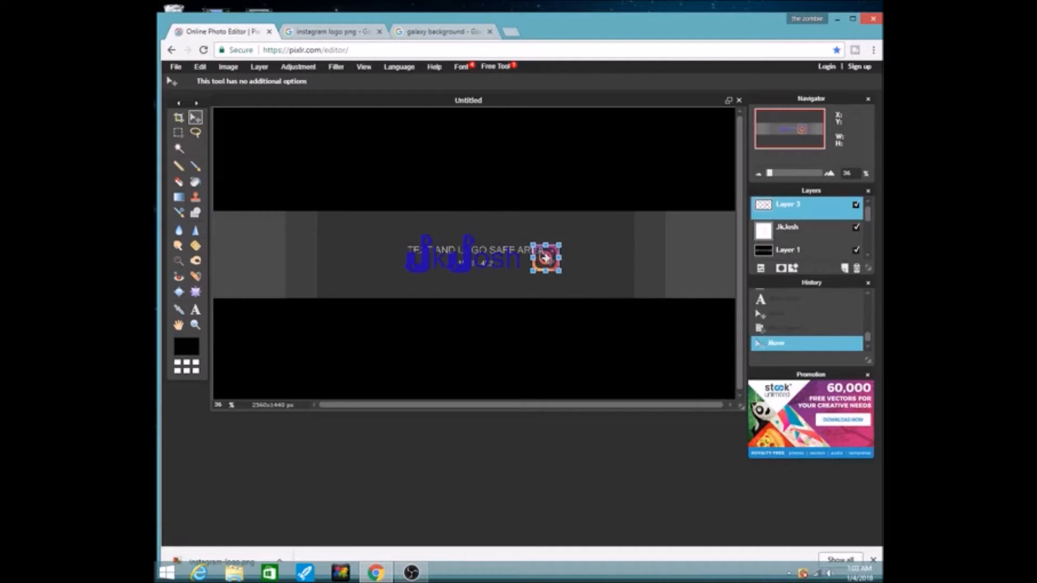
{"action": "left_click", "coordinate": [195, 314]}
{"action": "left_click", "coordinate": [496, 328]}
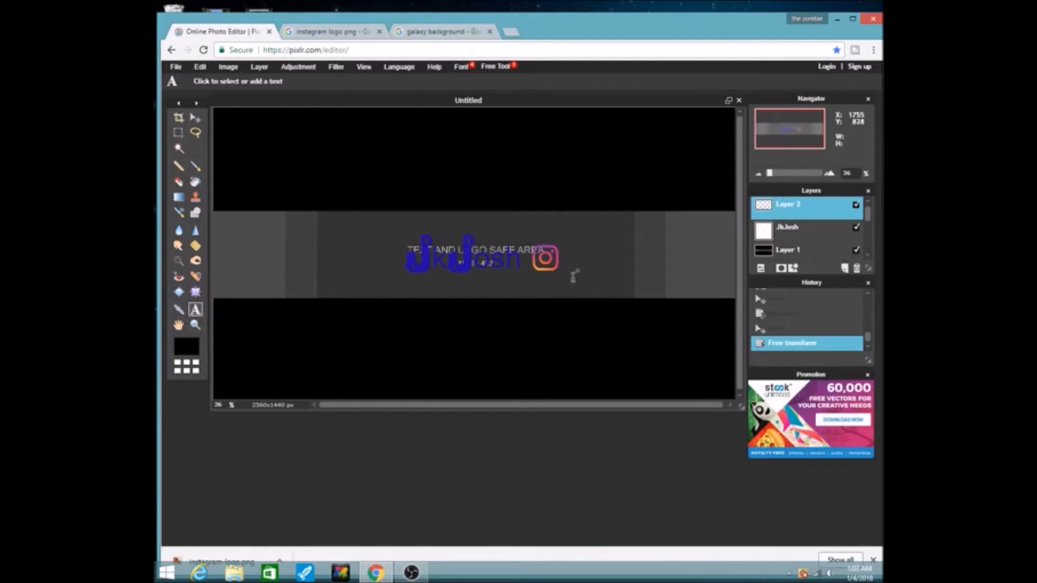
- Add the Instagram handle as text beside the logo, using the Cracked Code font at size 55
{"action": "left_click", "coordinate": [566, 261]}
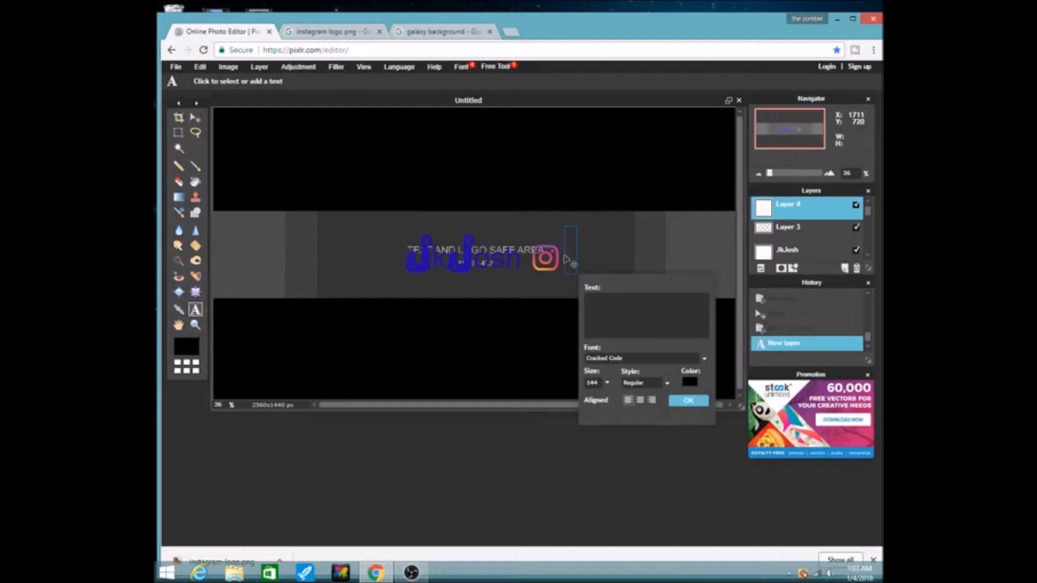
{"action": "left_click", "coordinate": [607, 383]}
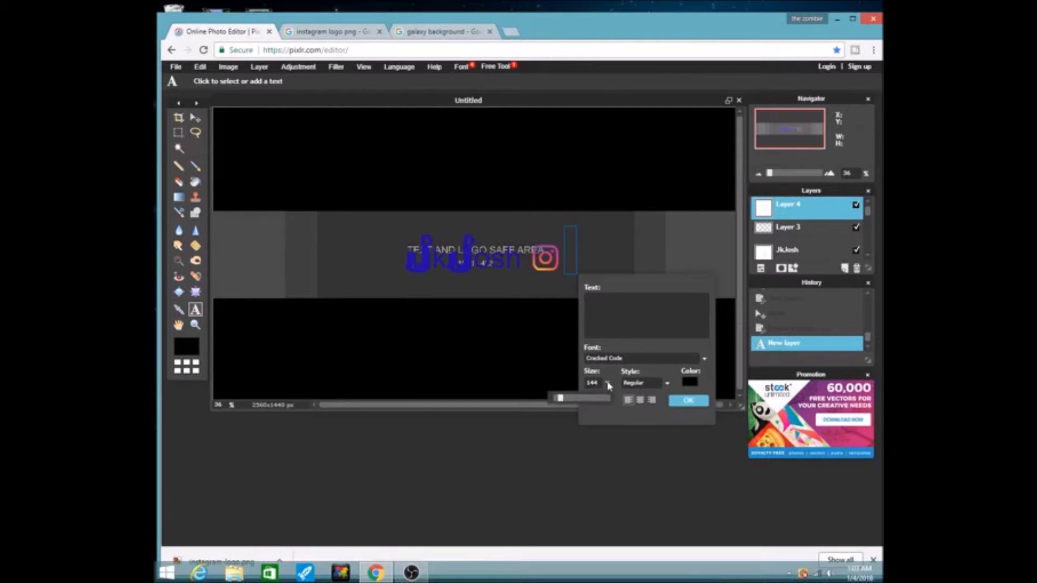
{"action": "left_click_drag", "start_coordinate": [561, 405], "coordinate": [559, 405]}
{"action": "left_click_drag", "start_coordinate": [567, 244], "coordinate": [566, 262]}
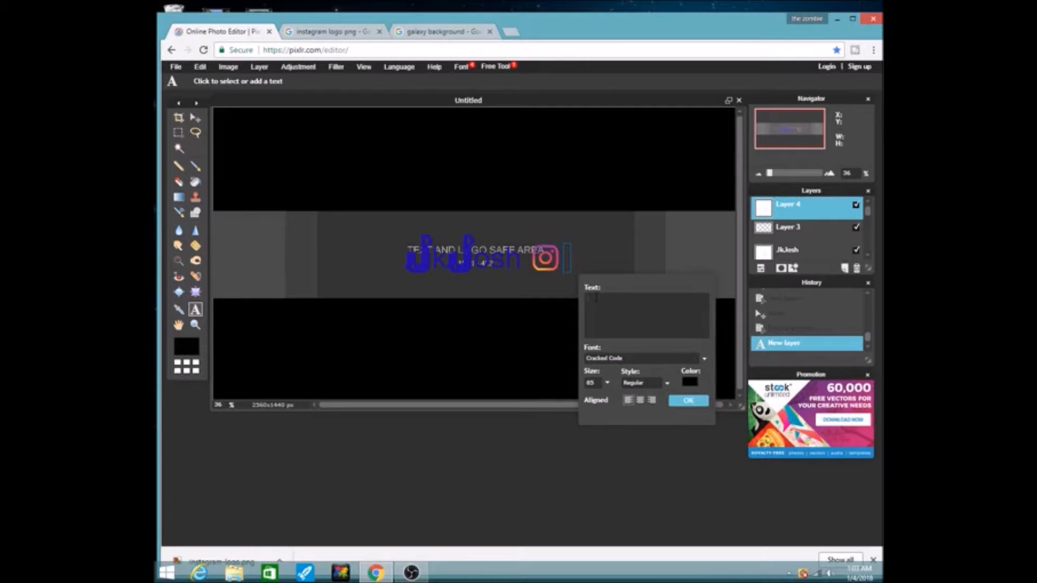
{"action": "type", "text": "J"}
{"action": "type", "text": "JkJ"}
{"action": "type", "text": "osh_"}
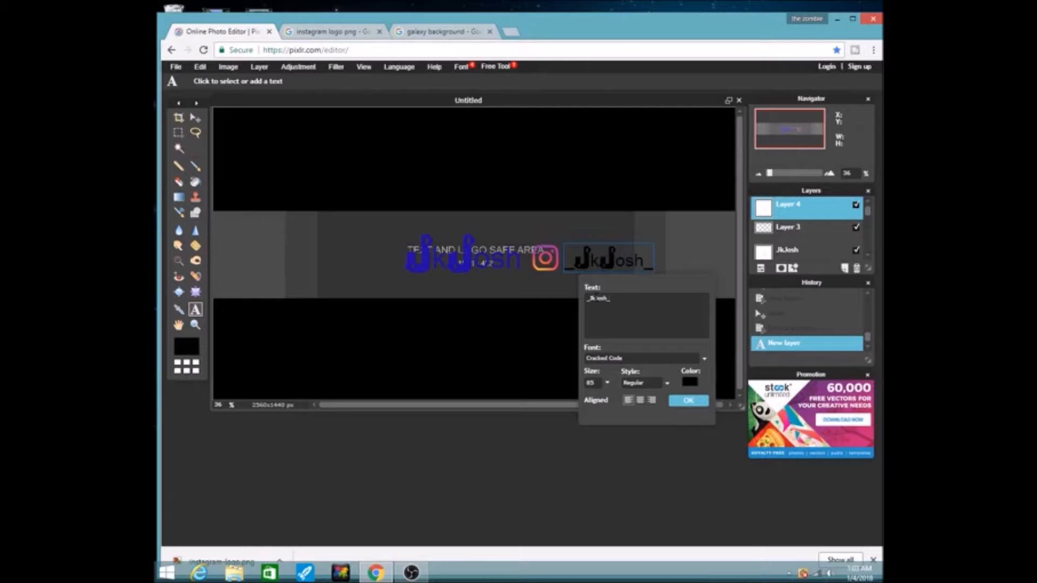
{"action": "left_click", "coordinate": [606, 386]}
{"action": "left_click_drag", "start_coordinate": [558, 401], "coordinate": [556, 402]}
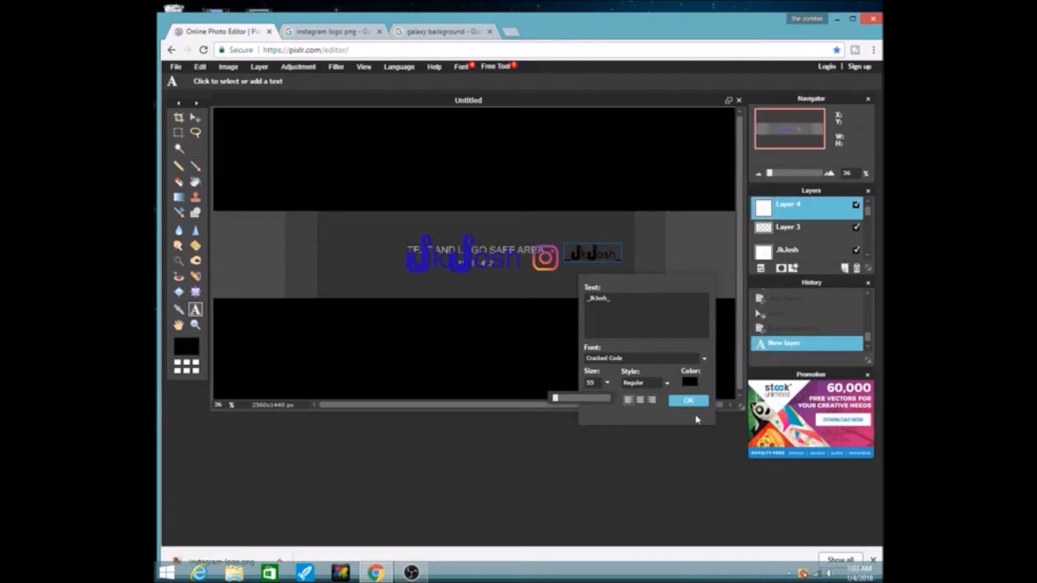
- Color the Instagram handle text blue (#0742b8) and finish the text
{"action": "left_click", "coordinate": [690, 382]}
{"action": "left_click_drag", "start_coordinate": [397, 269], "coordinate": [416, 314]}
{"action": "left_click_drag", "start_coordinate": [414, 275], "coordinate": [481, 280]}
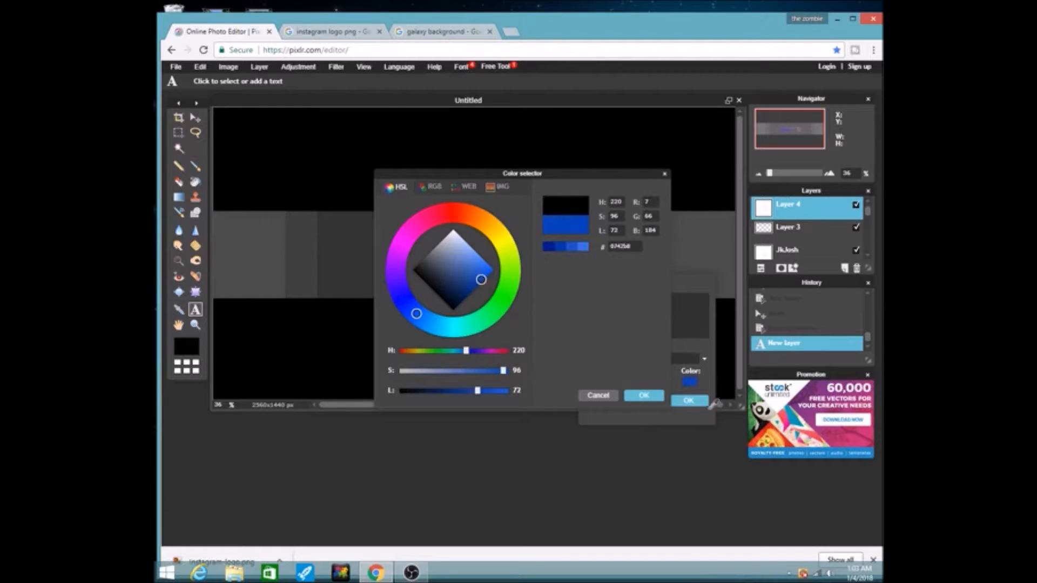
{"action": "left_click", "coordinate": [644, 397]}
{"action": "left_click", "coordinate": [687, 401]}
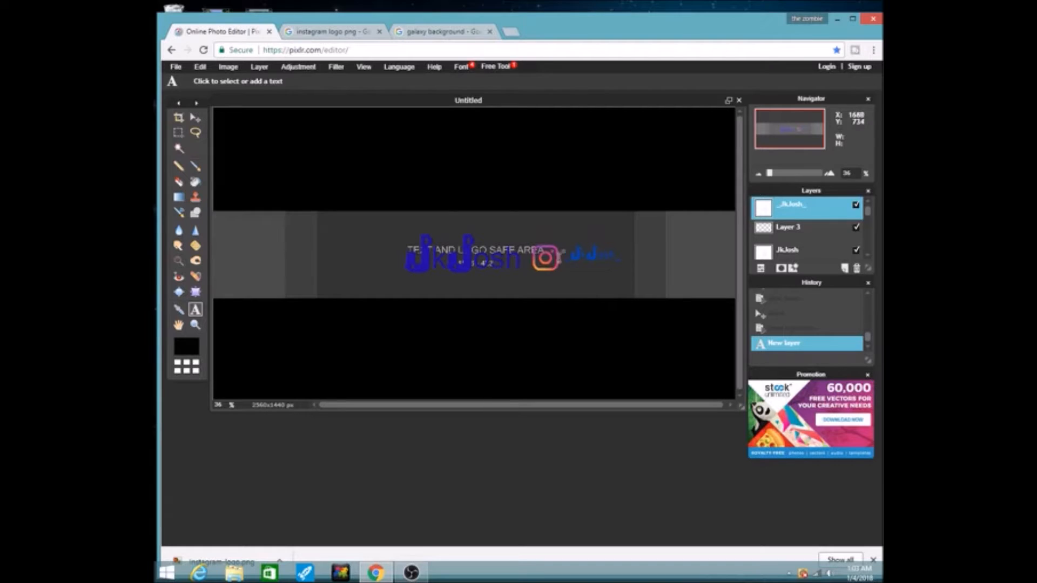
- Apply a drop shadow layer style to the large channel name text
{"action": "left_click", "coordinate": [800, 252]}
{"action": "right_click", "coordinate": [795, 252]}
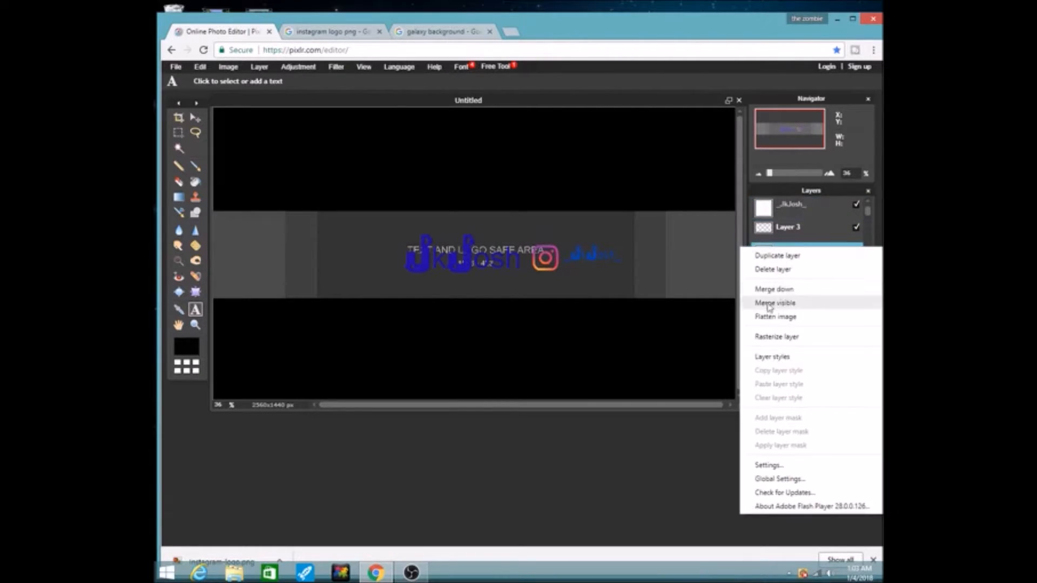
{"action": "left_click", "coordinate": [773, 357]}
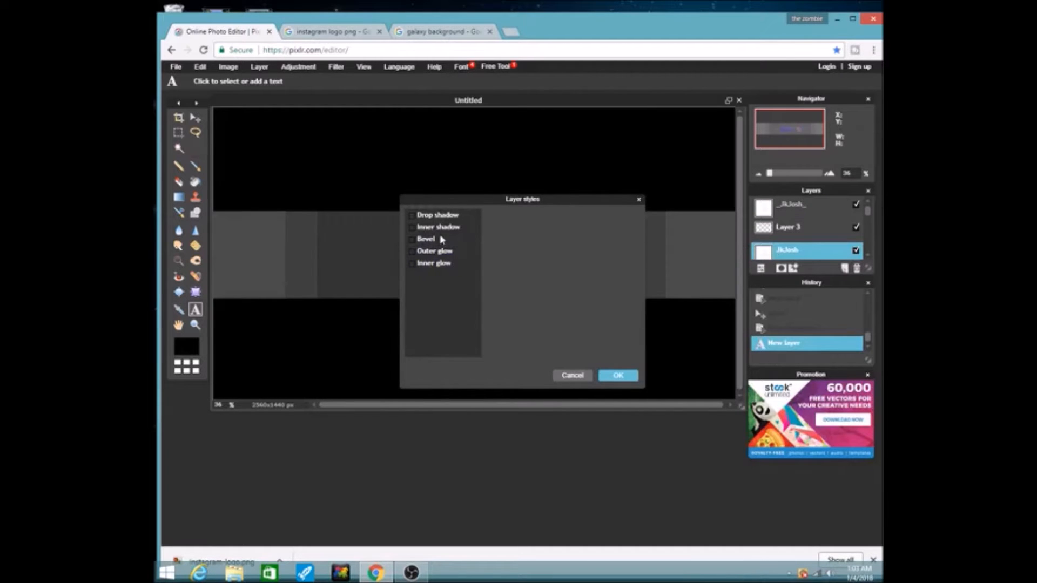
{"action": "left_click", "coordinate": [619, 376]}
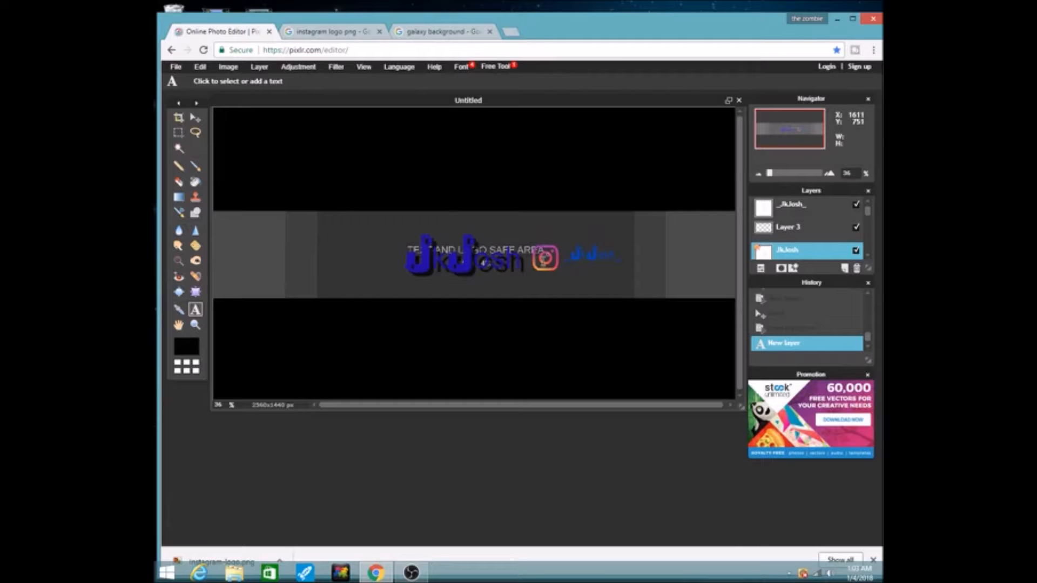
- Apply a drop shadow layer style to the Instagram logo on Layer 3
{"action": "left_click", "coordinate": [783, 233]}
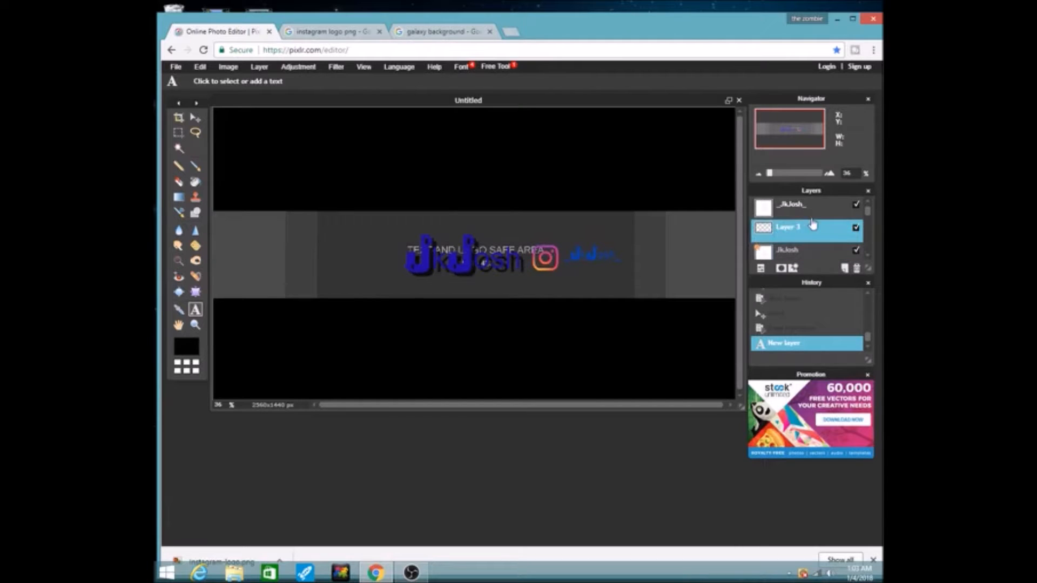
{"action": "right_click", "coordinate": [805, 226]}
{"action": "left_click", "coordinate": [772, 334]}
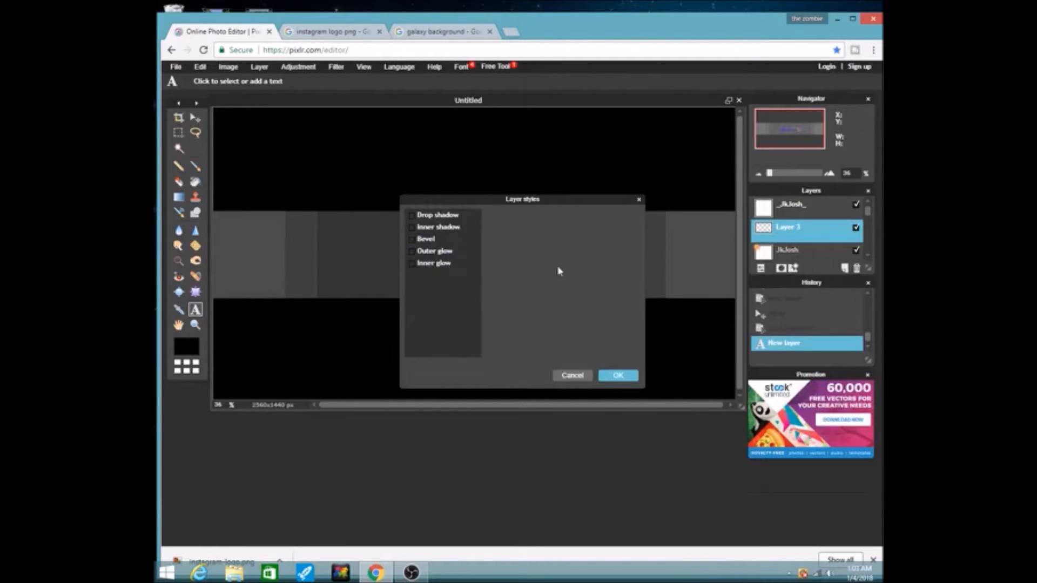
{"action": "left_click", "coordinate": [617, 376]}
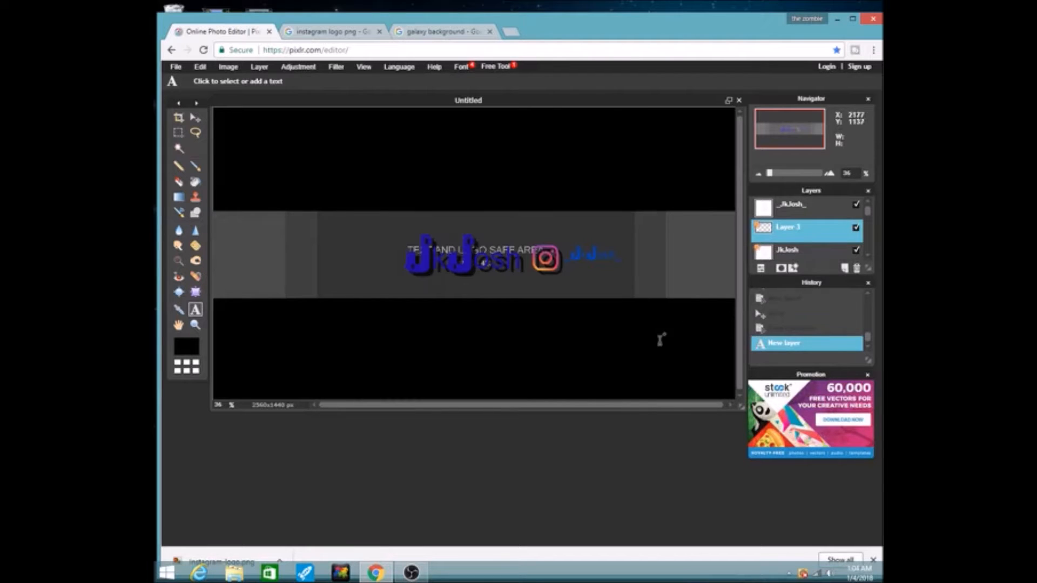
- Apply a drop shadow layer style to the Instagram handle text
{"action": "right_click", "coordinate": [794, 209]}
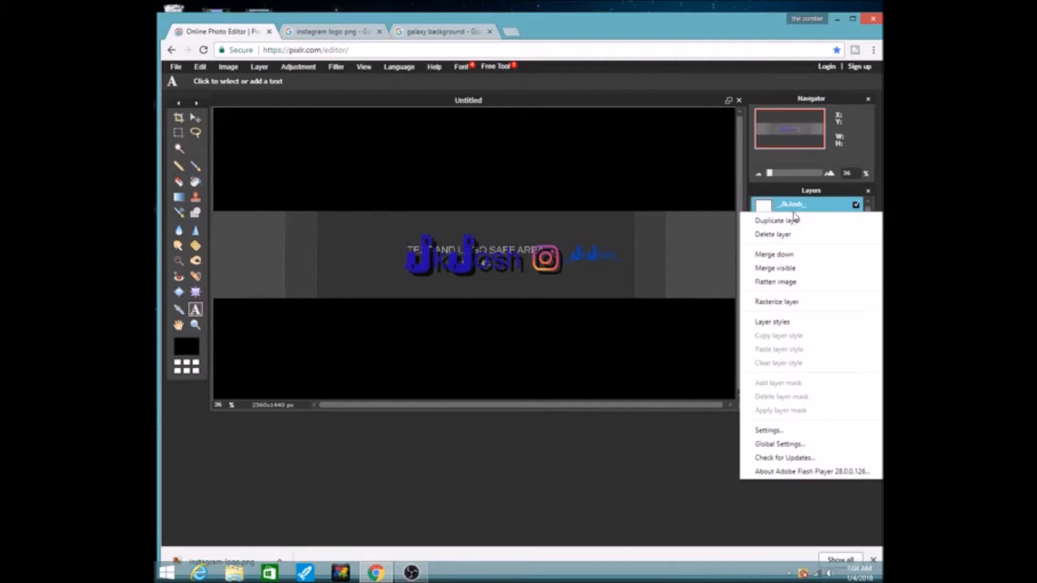
{"action": "left_click", "coordinate": [774, 324]}
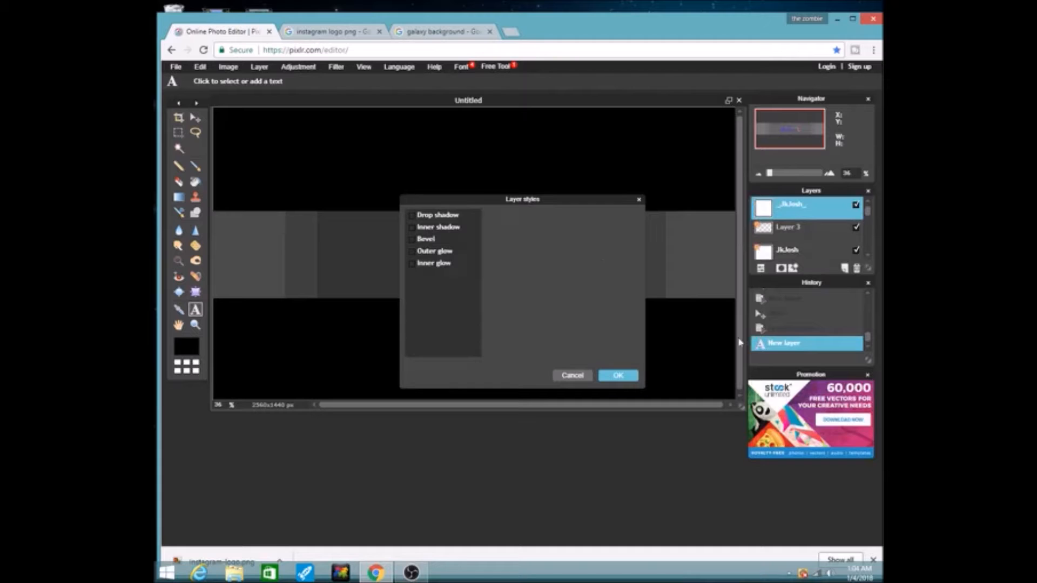
{"action": "left_click", "coordinate": [618, 376]}
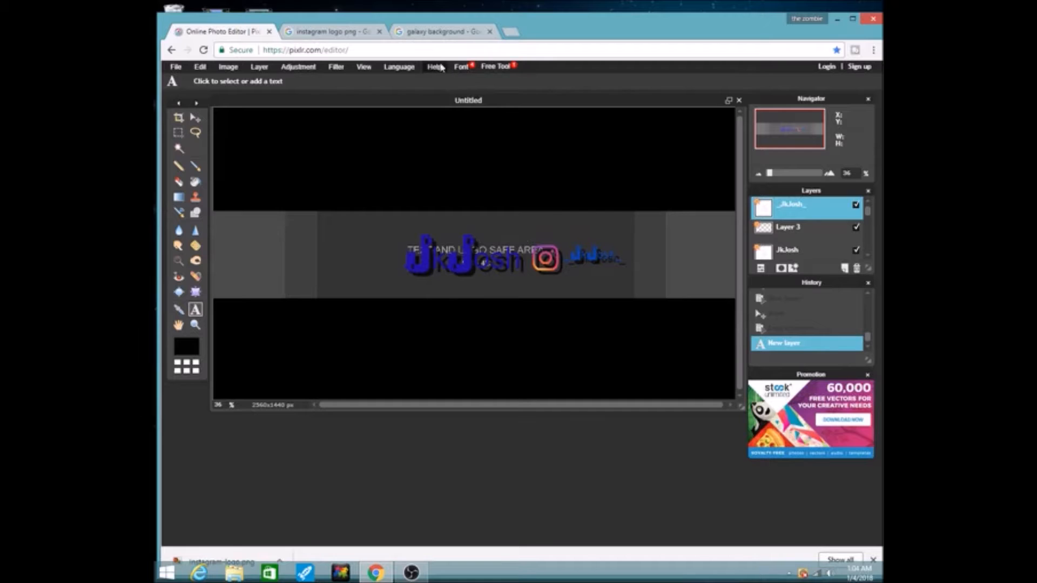
- Find the blue "Gaseous Galaxy Background 3" picture in the "galaxy background" image results and save it to Downloads
{"action": "left_click", "coordinate": [423, 33]}
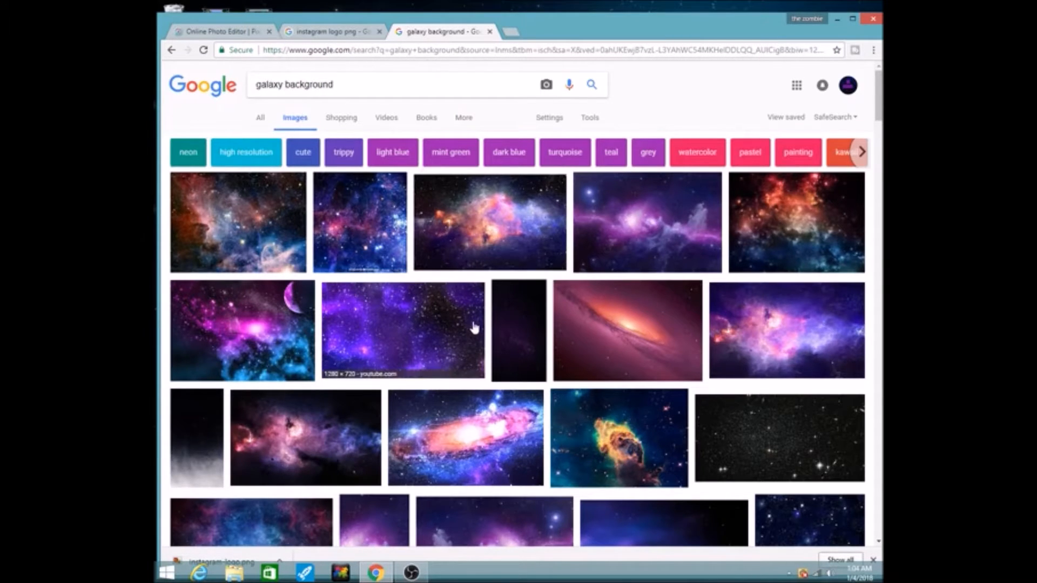
{"action": "scroll", "coordinate": [486, 335], "scroll_direction": "down", "scroll_amount": 7}
{"action": "scroll", "coordinate": [490, 344], "scroll_direction": "down", "scroll_amount": 1}
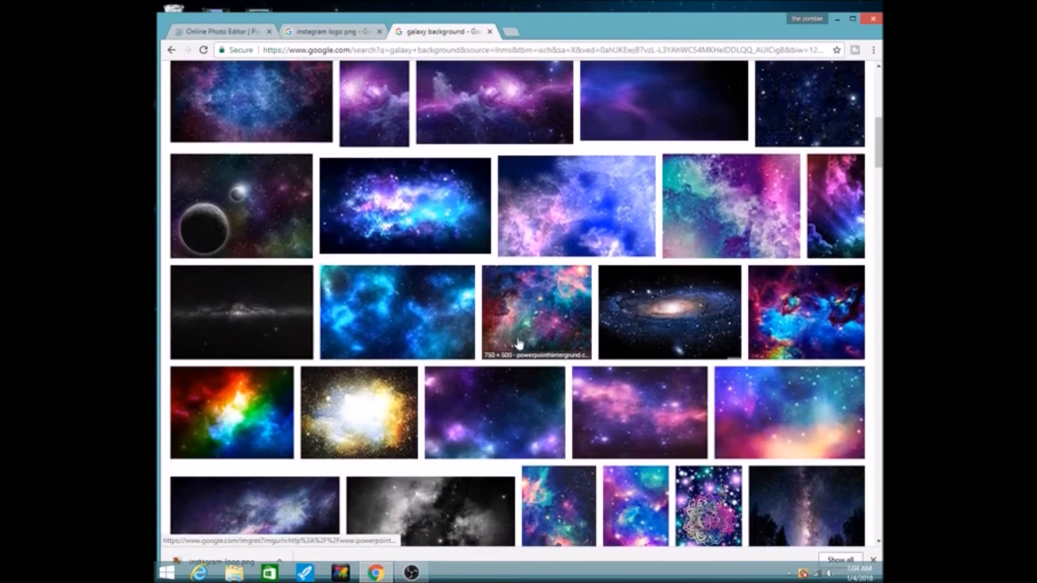
{"action": "scroll", "coordinate": [621, 238], "scroll_direction": "up", "scroll_amount": 1}
{"action": "scroll", "coordinate": [629, 230], "scroll_direction": "up", "scroll_amount": 1}
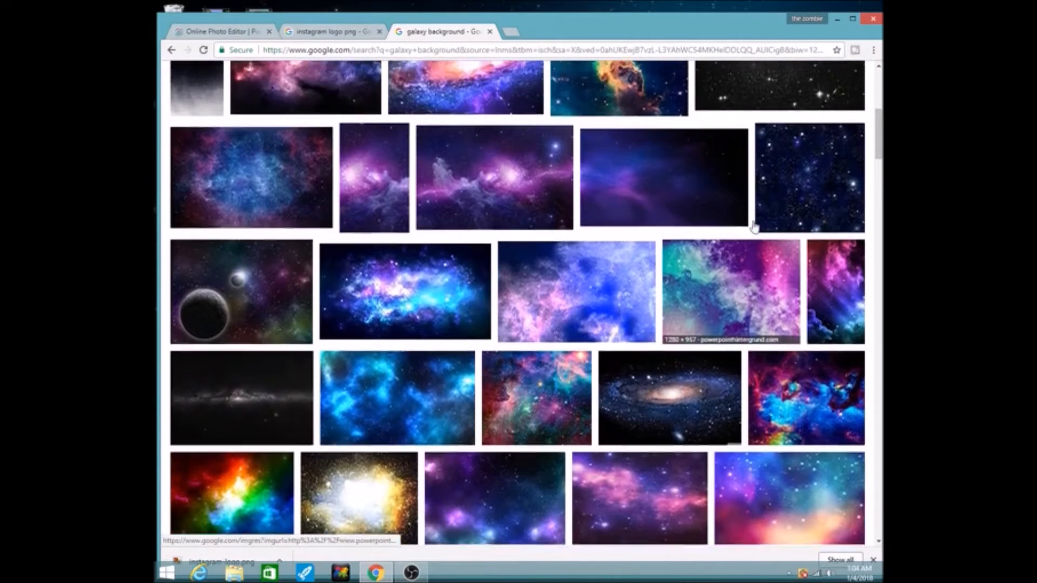
{"action": "scroll", "coordinate": [656, 256], "scroll_direction": "down", "scroll_amount": 5}
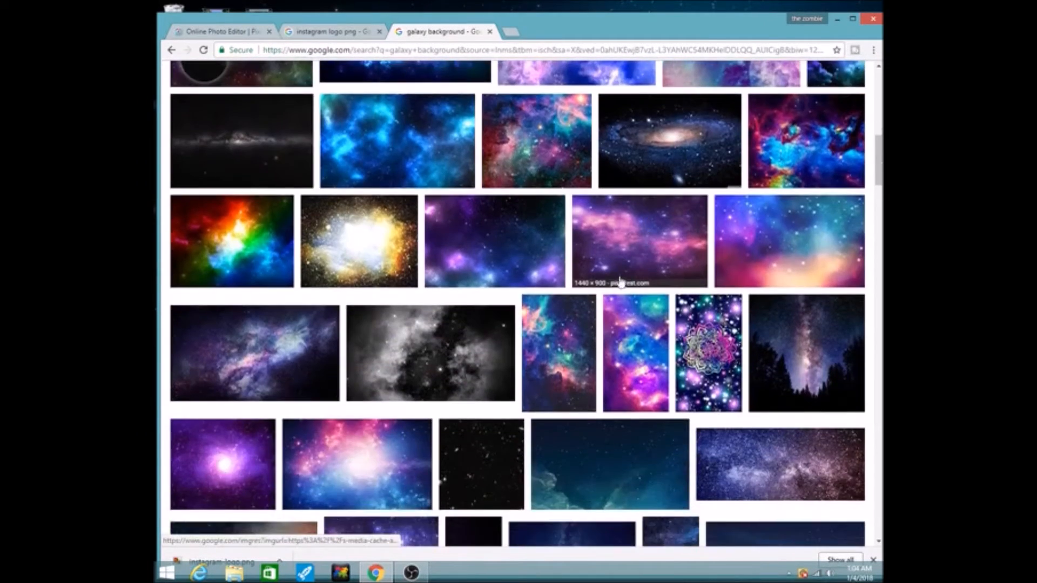
{"action": "scroll", "coordinate": [625, 265], "scroll_direction": "up", "scroll_amount": 3}
{"action": "scroll", "coordinate": [540, 243], "scroll_direction": "up", "scroll_amount": 1}
{"action": "scroll", "coordinate": [397, 242], "scroll_direction": "down", "scroll_amount": 4}
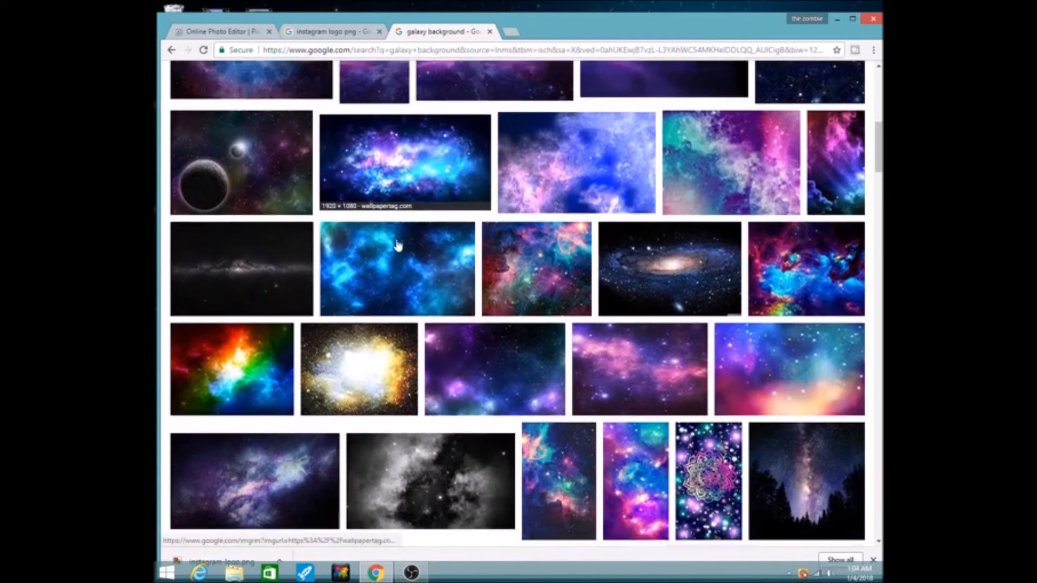
{"action": "scroll", "coordinate": [394, 217], "scroll_direction": "up", "scroll_amount": 1}
{"action": "left_click", "coordinate": [394, 181]}
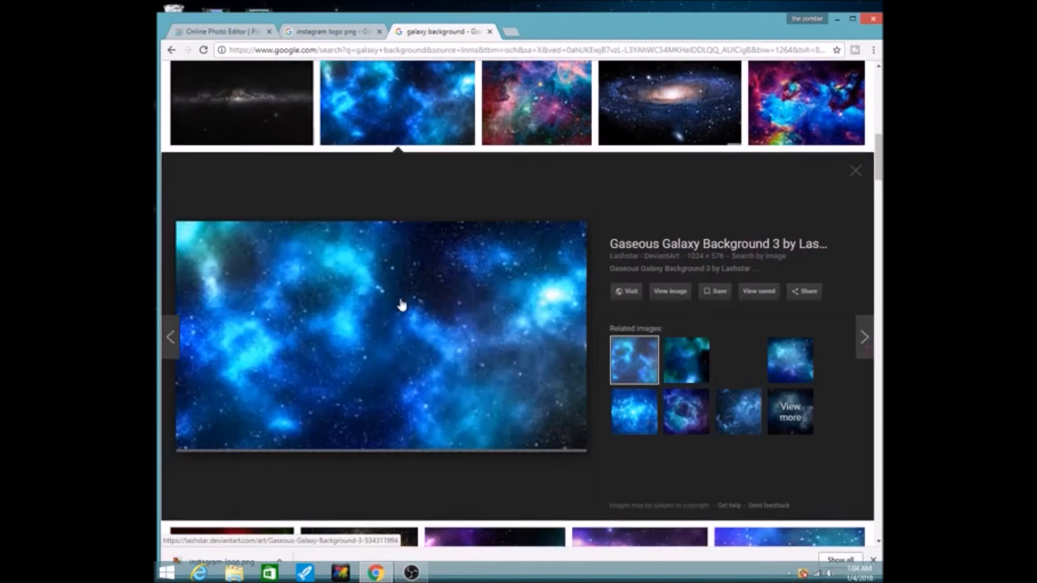
{"action": "right_click", "coordinate": [400, 324]}
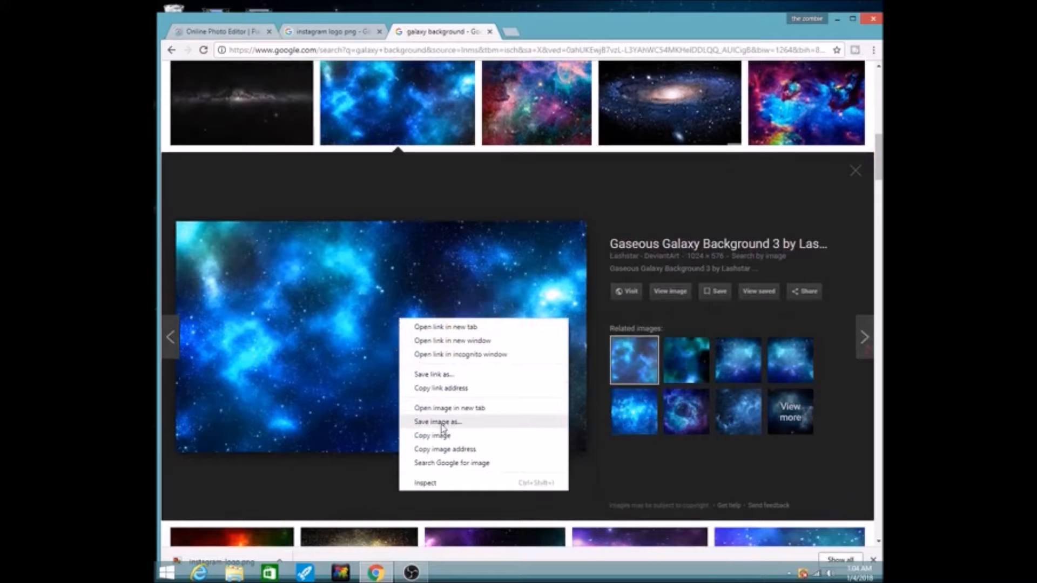
{"action": "left_click", "coordinate": [439, 423]}
{"action": "left_click", "coordinate": [428, 287]}
- Return to the Pixlr image and open the saved gaseous_galaxy_background_3 picture from Downloads as a new layer
{"action": "left_click", "coordinate": [246, 32]}
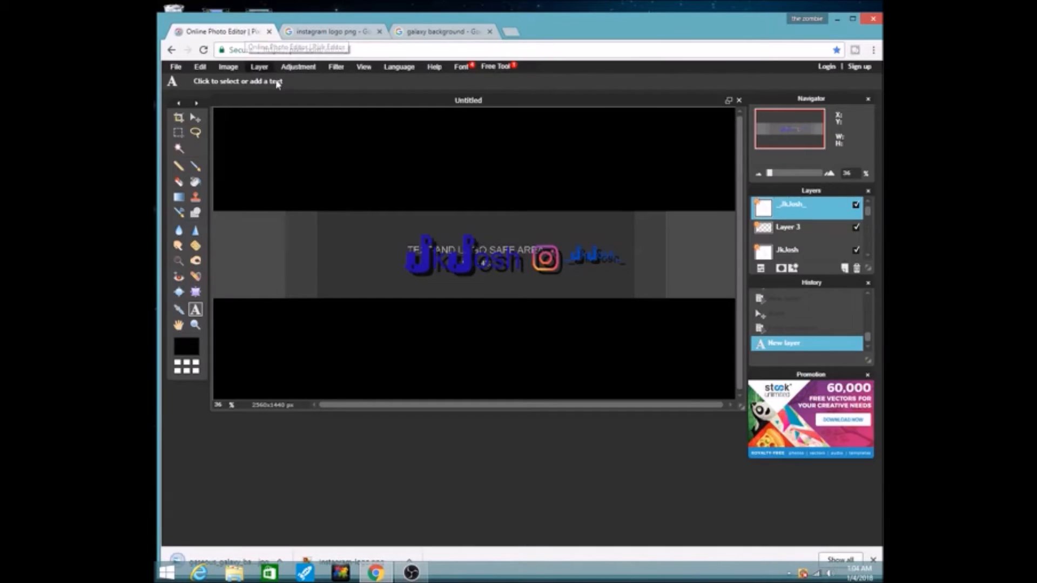
{"action": "left_click", "coordinate": [259, 67]}
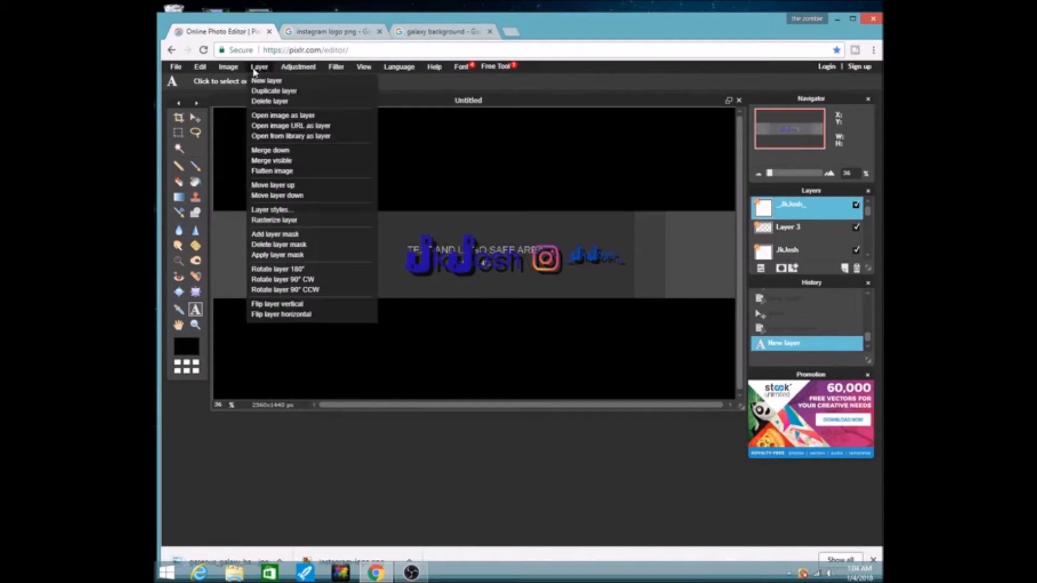
{"action": "left_click", "coordinate": [279, 116]}
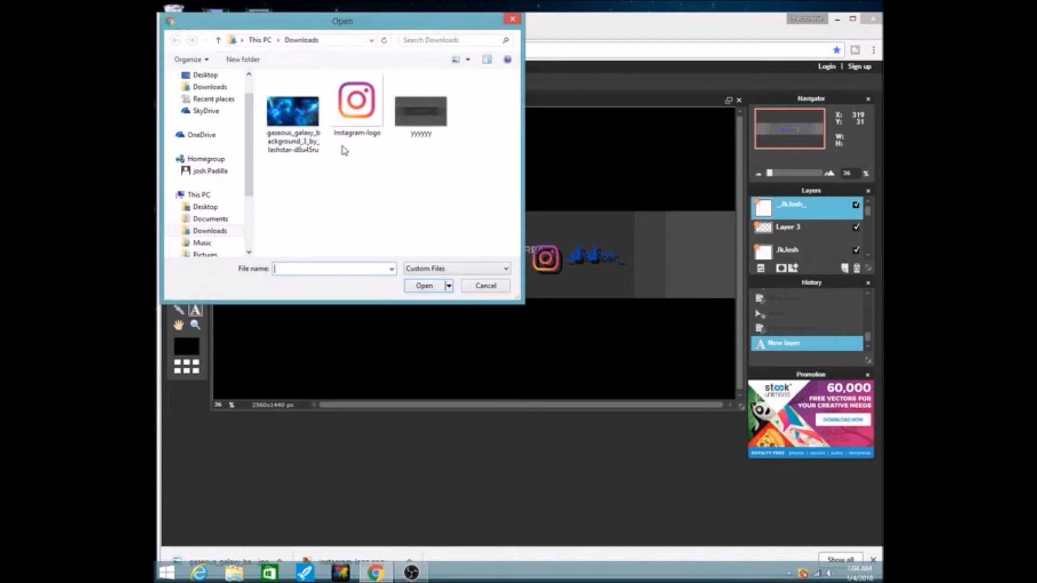
{"action": "double_click", "coordinate": [289, 133]}
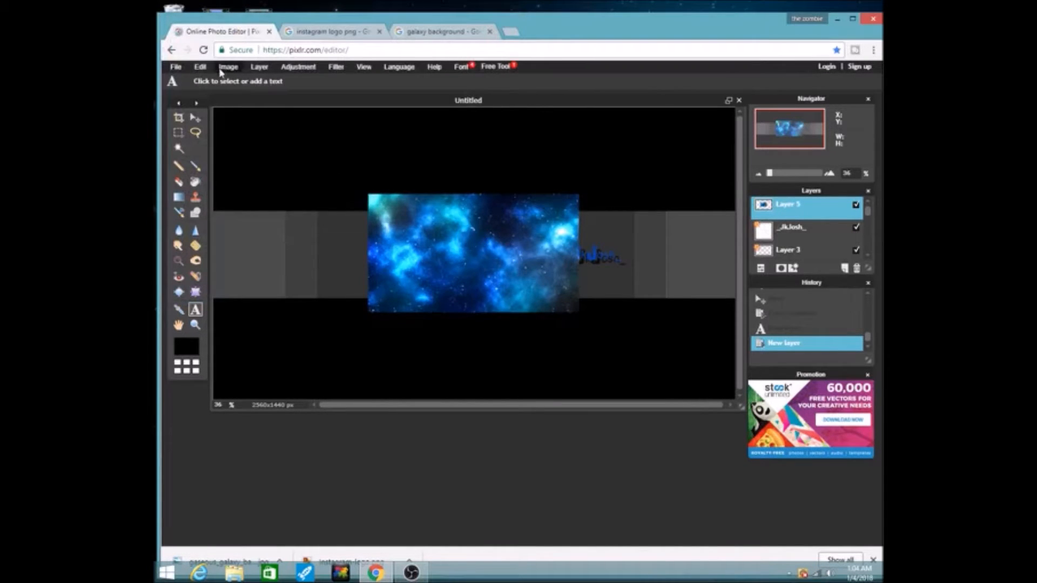
- Enlarge the galaxy picture on Layer 5 with Free transform until it covers the whole canvas, and apply the change
{"action": "left_click", "coordinate": [200, 67]}
{"action": "left_click", "coordinate": [216, 151]}
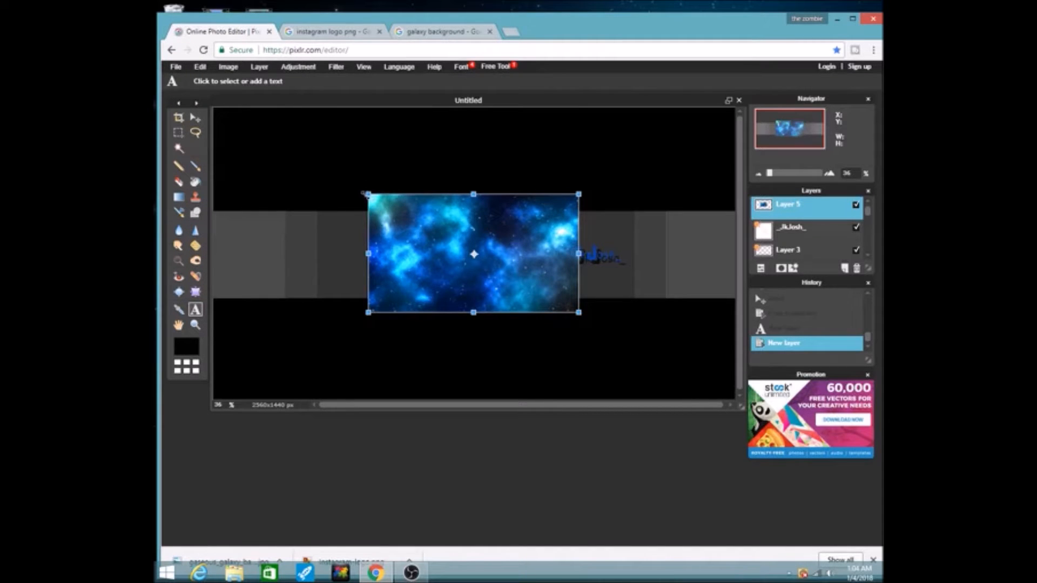
{"action": "left_click_drag", "start_coordinate": [362, 193], "coordinate": [177, 103]}
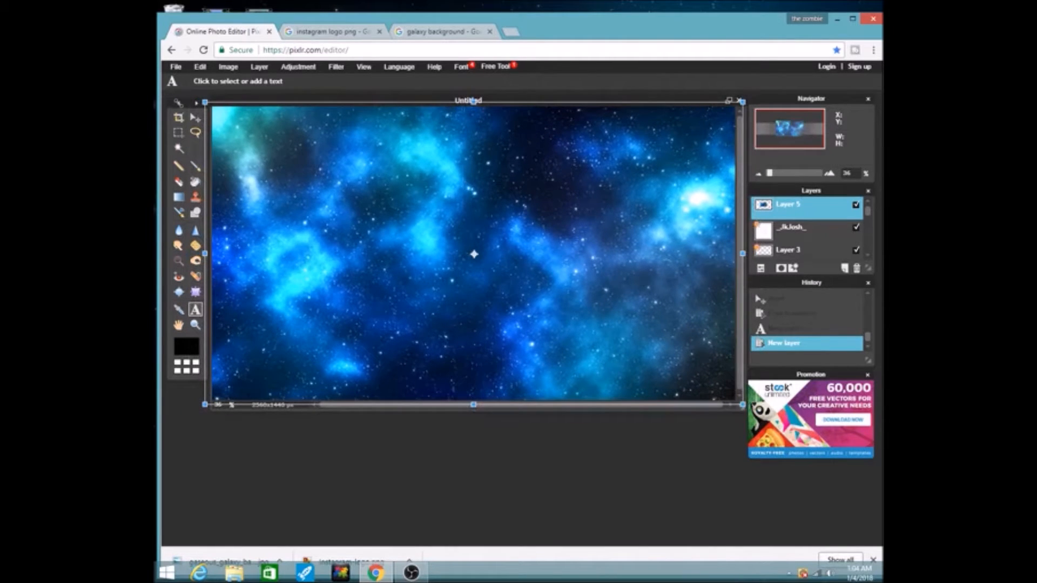
{"action": "mouse_move", "coordinate": [417, 211]}
{"action": "left_mouse_down"}
{"action": "mouse_move", "coordinate": [425, 221]}
{"action": "mouse_move", "coordinate": [414, 219]}
{"action": "left_mouse_up"}
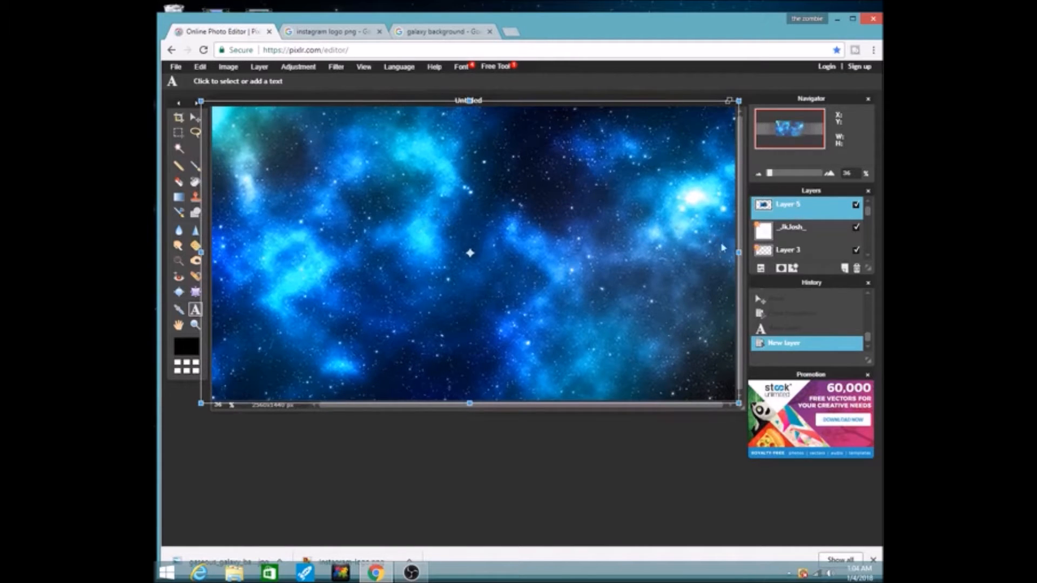
{"action": "left_click", "coordinate": [658, 506]}
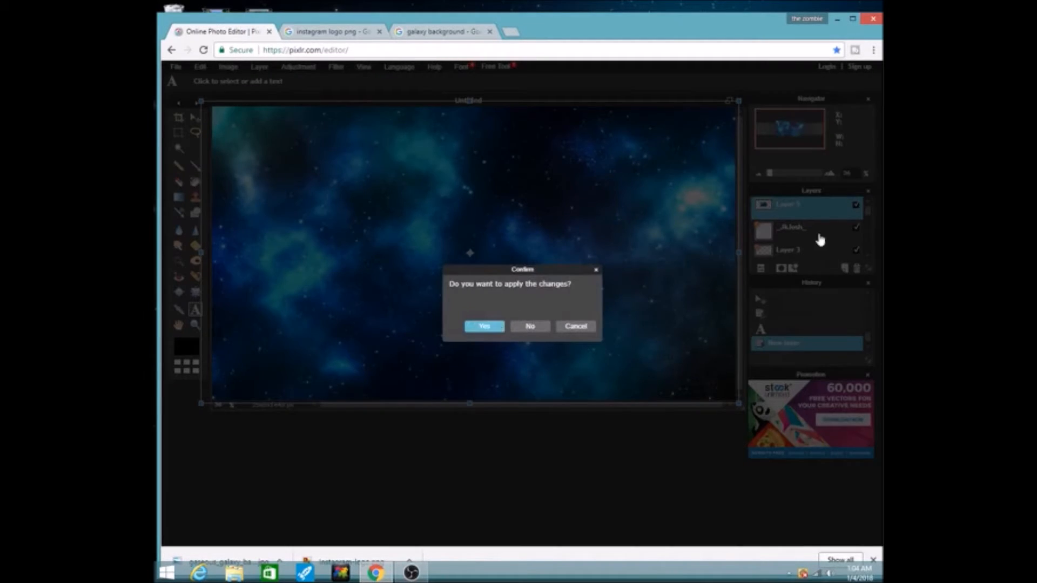
{"action": "key", "text": "Return"}
- Move the galaxy layer beneath the channel name, Instagram logo and handle layers, directly above Layer 1
{"action": "left_click_drag", "start_coordinate": [794, 210], "coordinate": [798, 262]}
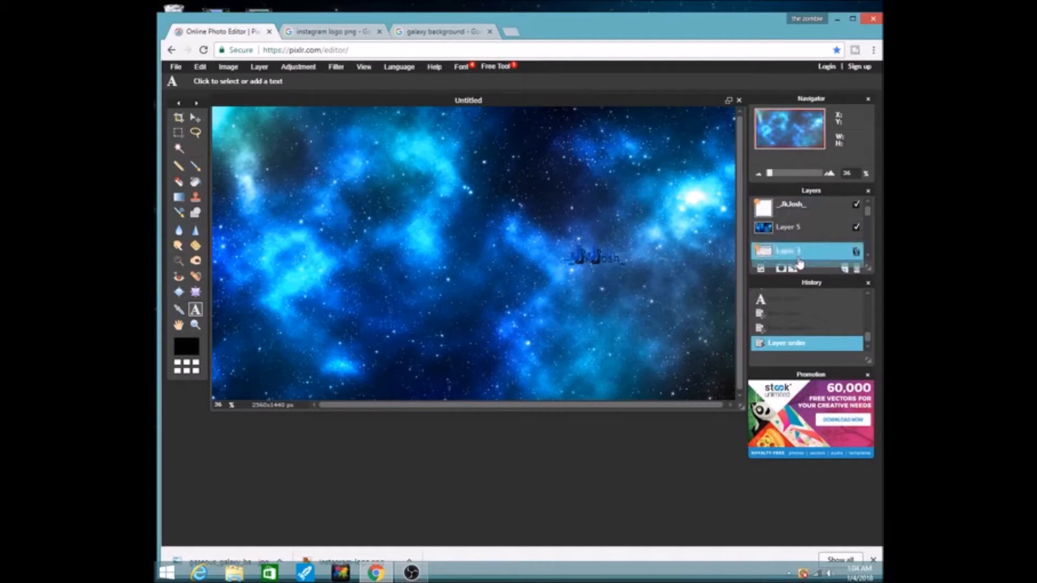
{"action": "left_click", "coordinate": [792, 230]}
{"action": "mouse_move", "coordinate": [792, 231]}
{"action": "left_mouse_down"}
{"action": "mouse_move", "coordinate": [792, 264]}
{"action": "mouse_move", "coordinate": [793, 216]}
{"action": "left_mouse_up"}
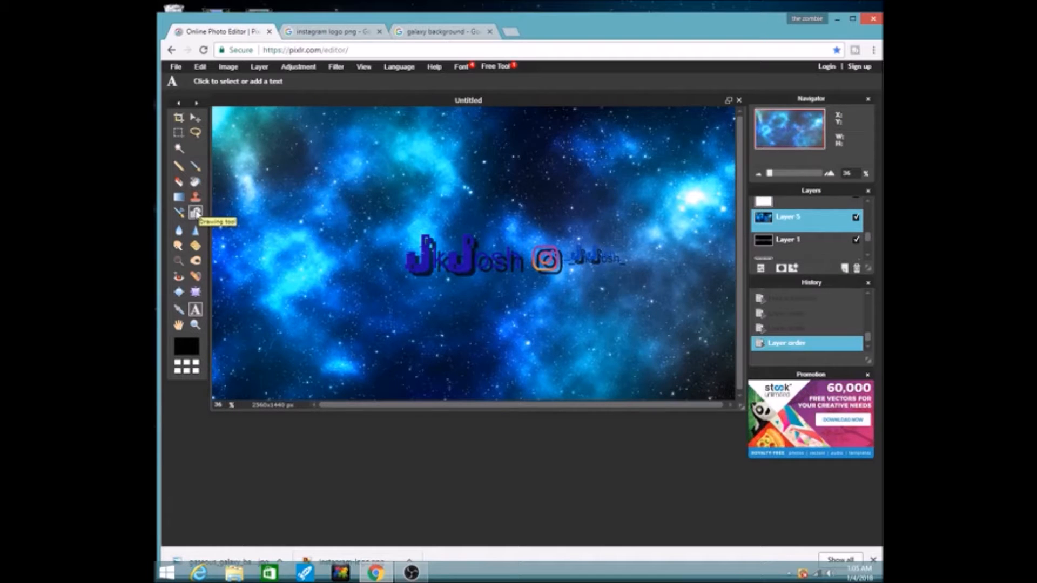
- Draw two full-width filled black rectangles on Layer 5 above and below the central banner strip
{"action": "left_click", "coordinate": [195, 212]}
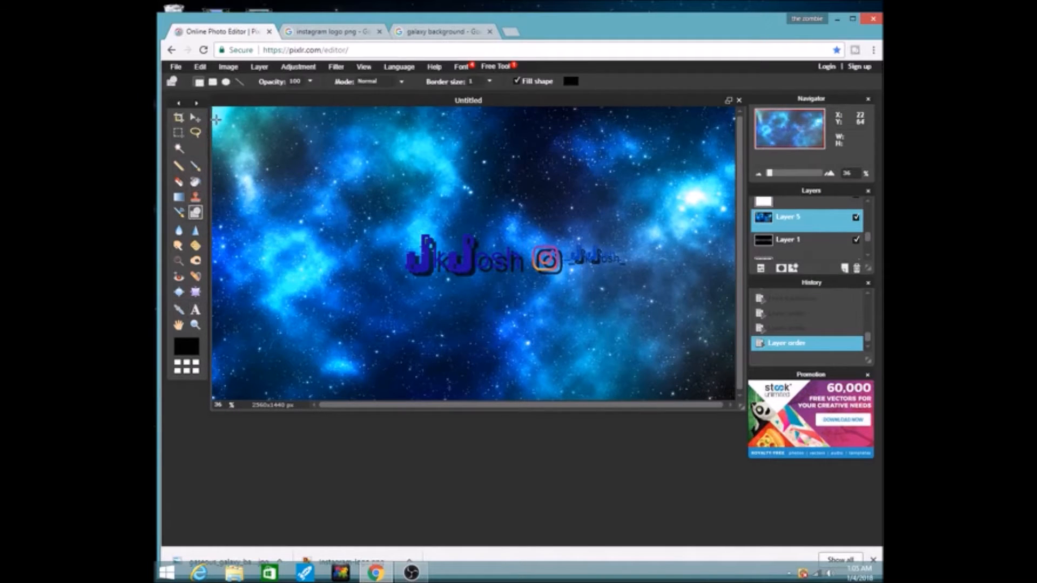
{"action": "left_click_drag", "start_coordinate": [213, 108], "coordinate": [734, 218]}
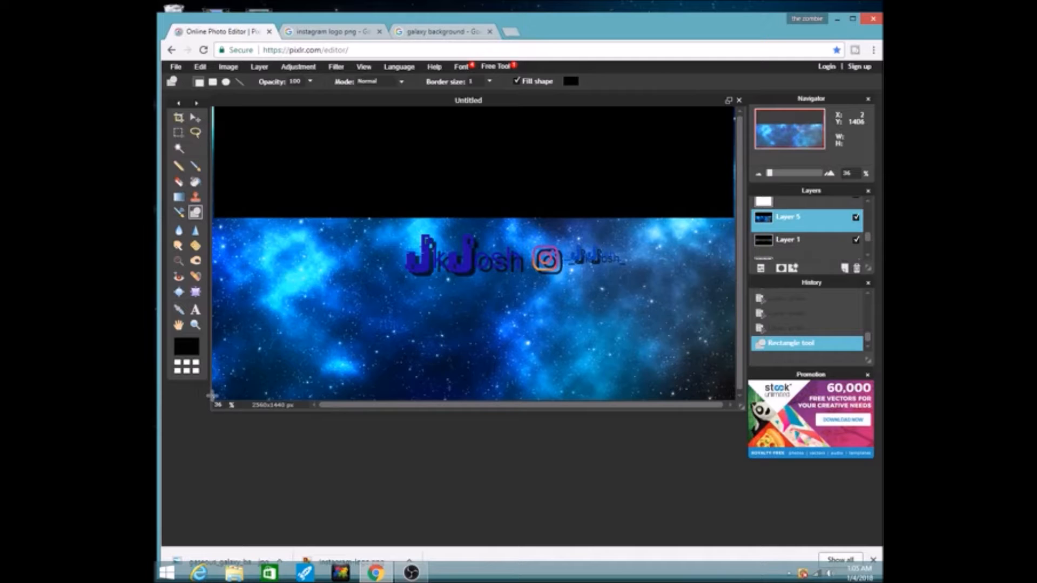
{"action": "left_click_drag", "start_coordinate": [214, 398], "coordinate": [735, 298]}
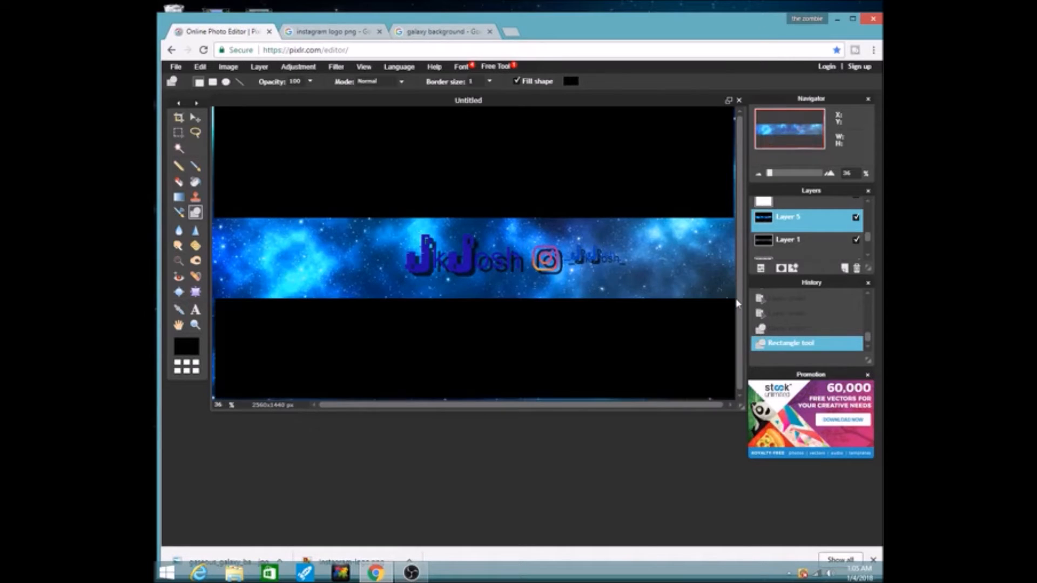
{"action": "left_click", "coordinate": [788, 245]}
{"action": "left_click", "coordinate": [783, 226]}
{"action": "left_click_drag", "start_coordinate": [819, 225], "coordinate": [802, 211]}
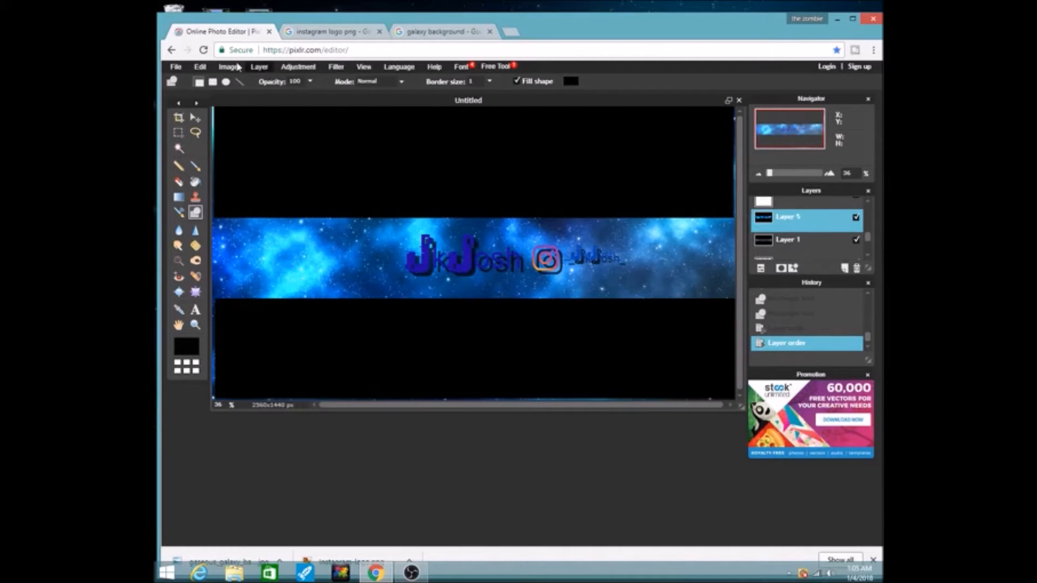
- Colorize the galaxy layer purple with Hue & Saturation, using hue 103, saturation 18 and lightness -8
{"action": "left_click", "coordinate": [298, 68]}
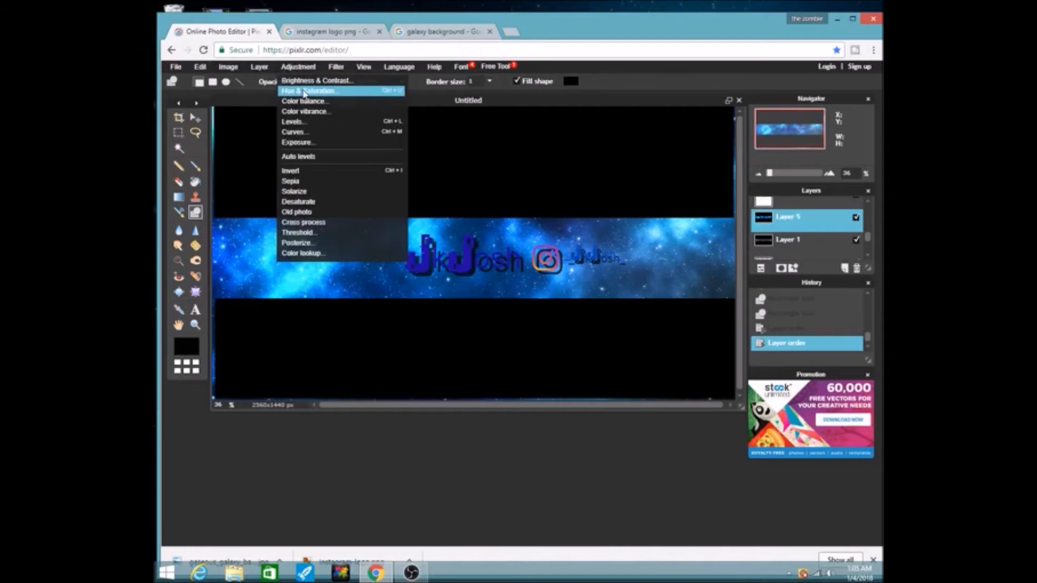
{"action": "left_click", "coordinate": [309, 91]}
{"action": "left_click", "coordinate": [469, 351]}
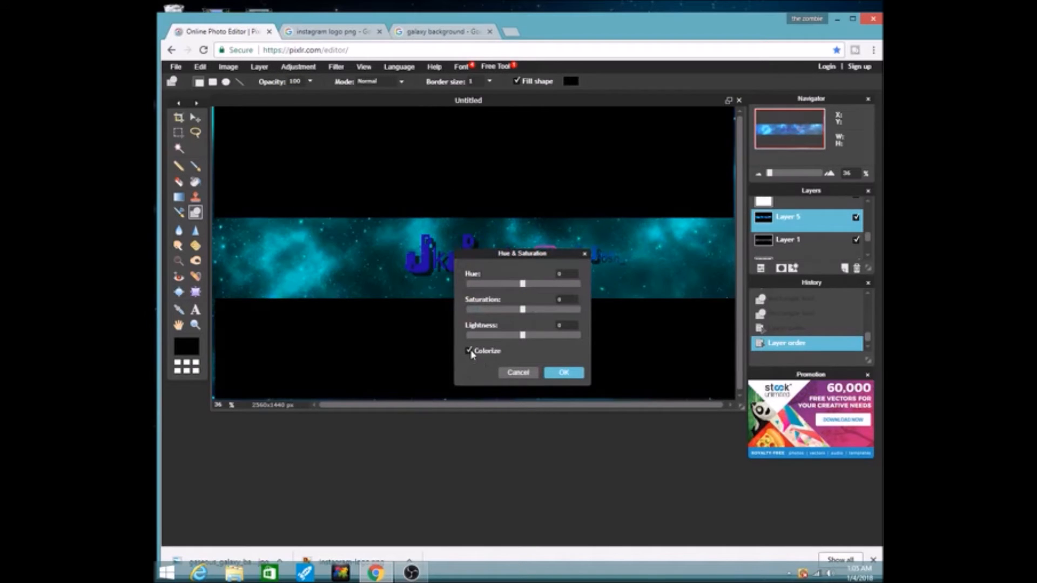
{"action": "left_click_drag", "start_coordinate": [506, 258], "coordinate": [645, 346]}
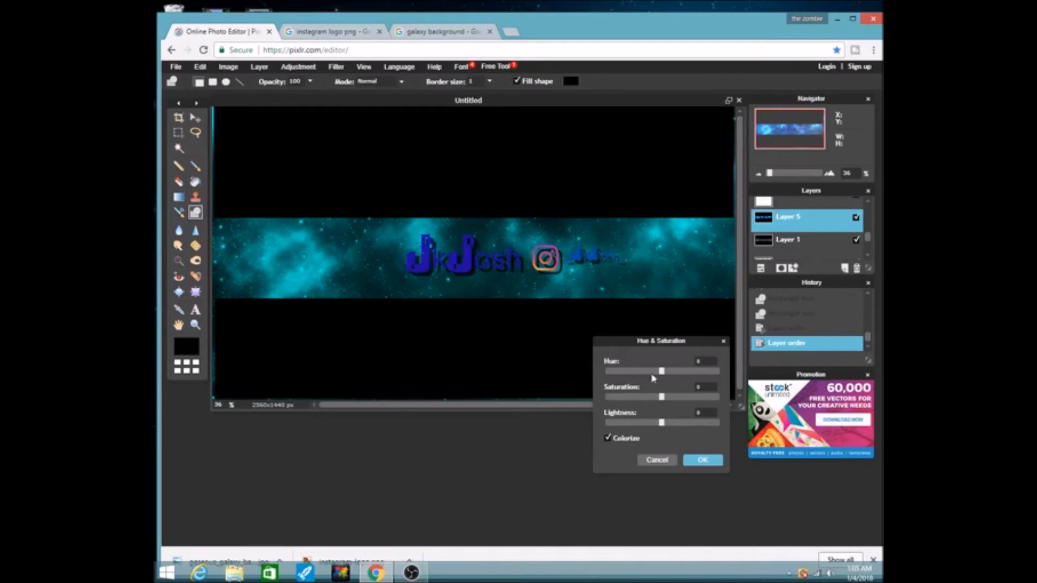
{"action": "left_click_drag", "start_coordinate": [663, 373], "coordinate": [696, 378]}
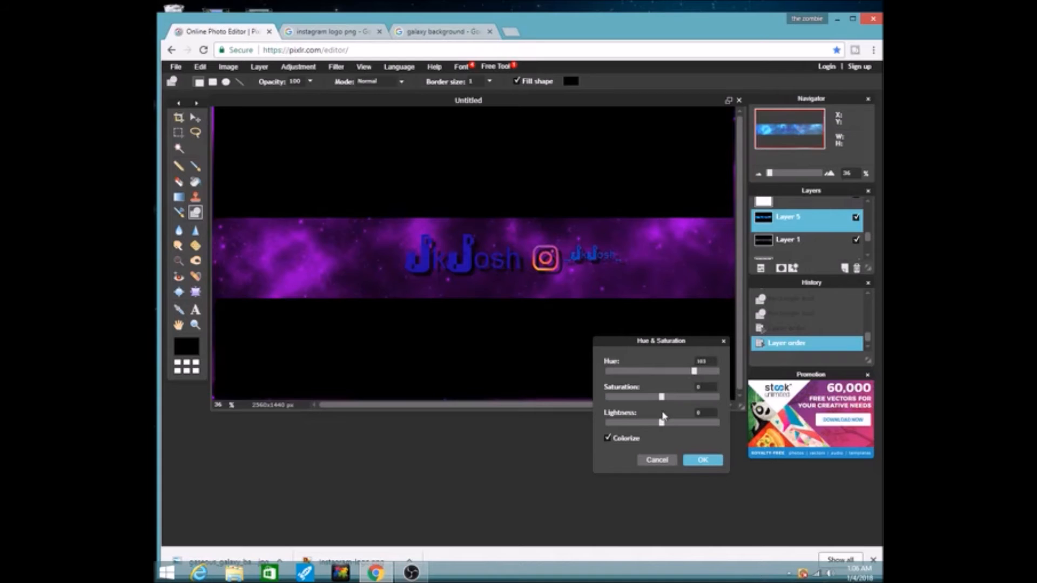
{"action": "left_click_drag", "start_coordinate": [643, 399], "coordinate": [658, 427]}
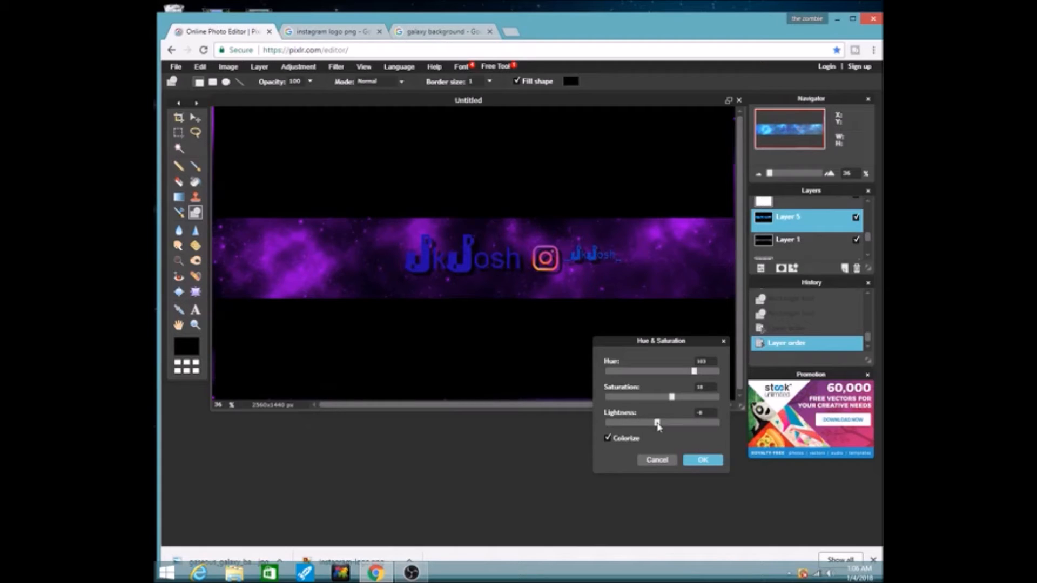
{"action": "left_click", "coordinate": [714, 462]}
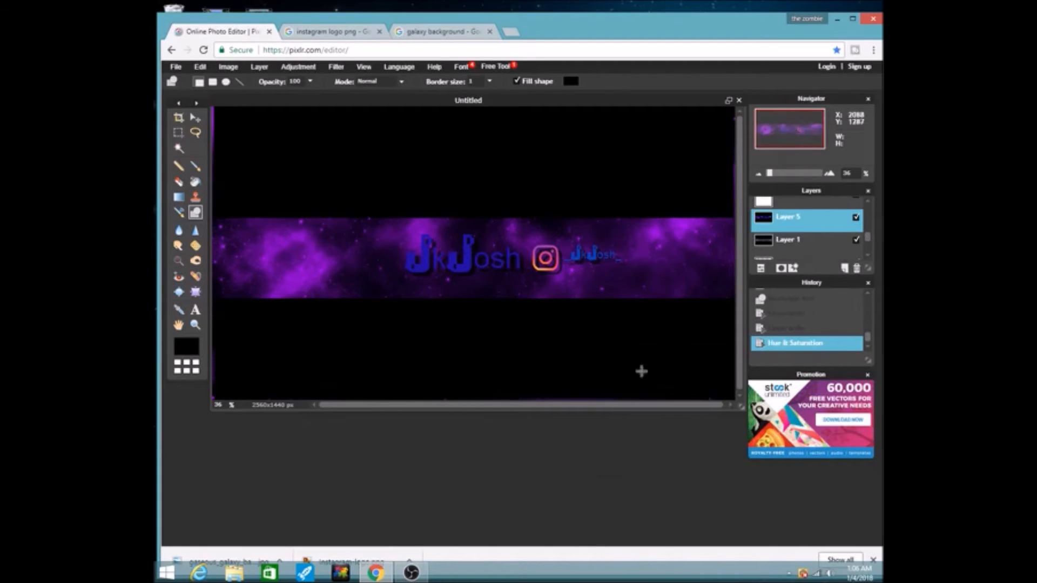
- Save the image to Downloads as a JPEG named banner with the quality set to 100
{"action": "left_click", "coordinate": [178, 67]}
{"action": "left_click", "coordinate": [183, 132]}
{"action": "key", "text": "Return"}
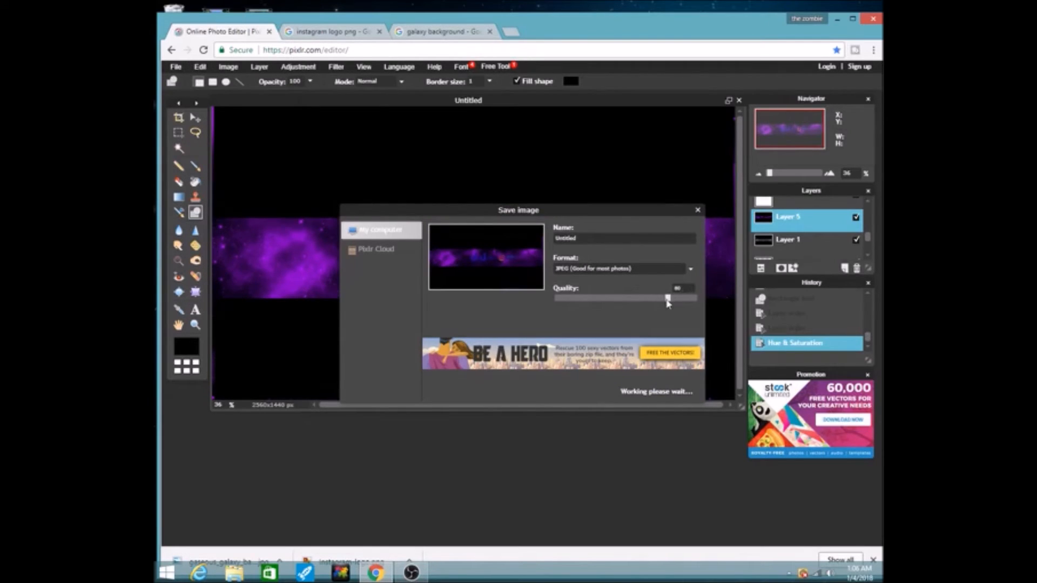
{"action": "left_click_drag", "start_coordinate": [667, 299], "coordinate": [712, 303]}
{"action": "left_click", "coordinate": [682, 396]}
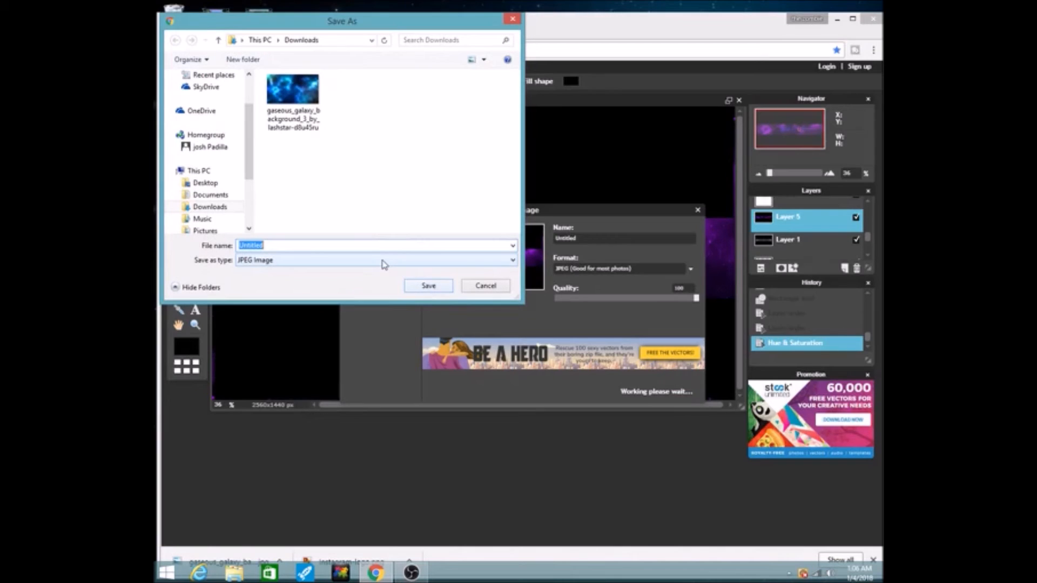
{"action": "key", "text": "BackSpace"}
{"action": "left_click", "coordinate": [428, 285]}
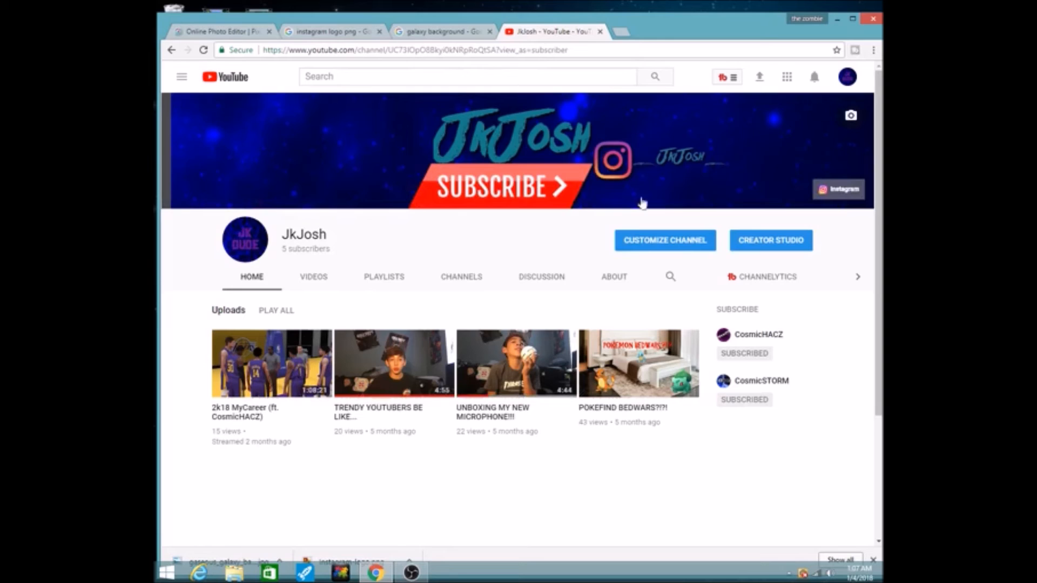
- On the YouTube channel page, upload banner.jpg from Downloads as channel art to preview it across devices
{"action": "left_click", "coordinate": [851, 117]}
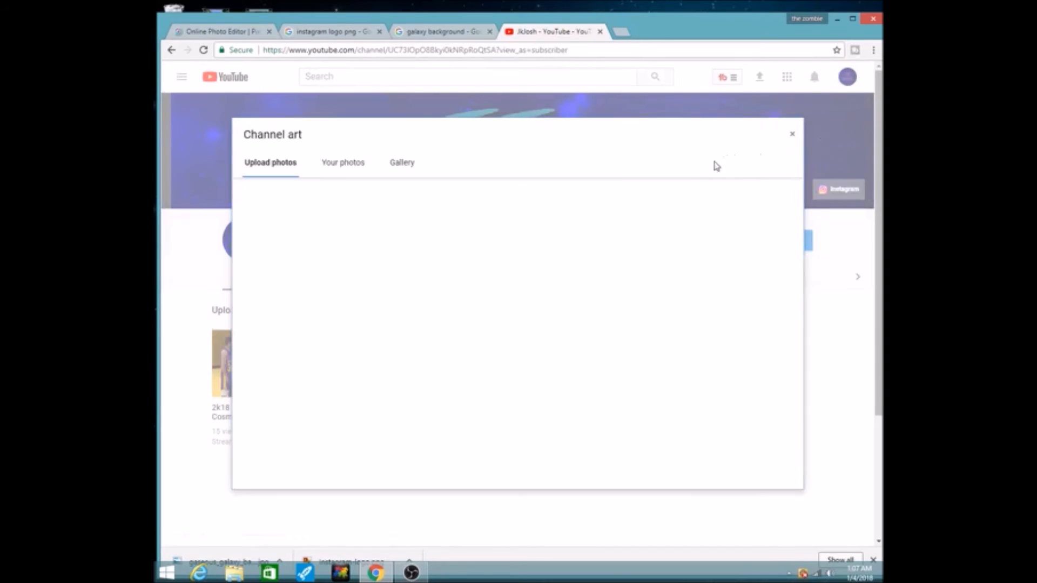
{"action": "left_click", "coordinate": [489, 332]}
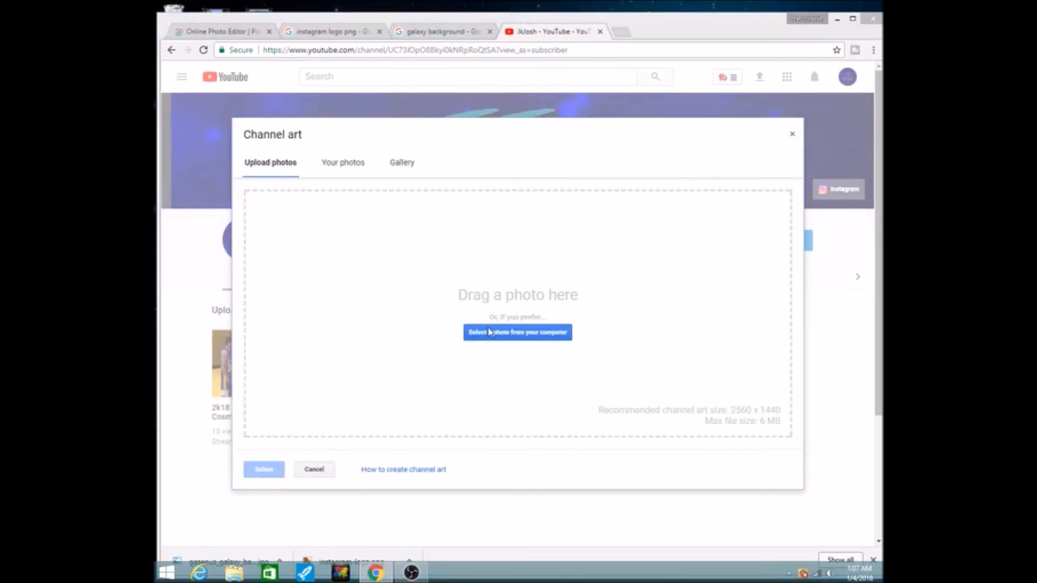
{"action": "left_click", "coordinate": [287, 124]}
{"action": "double_click", "coordinate": [287, 123]}
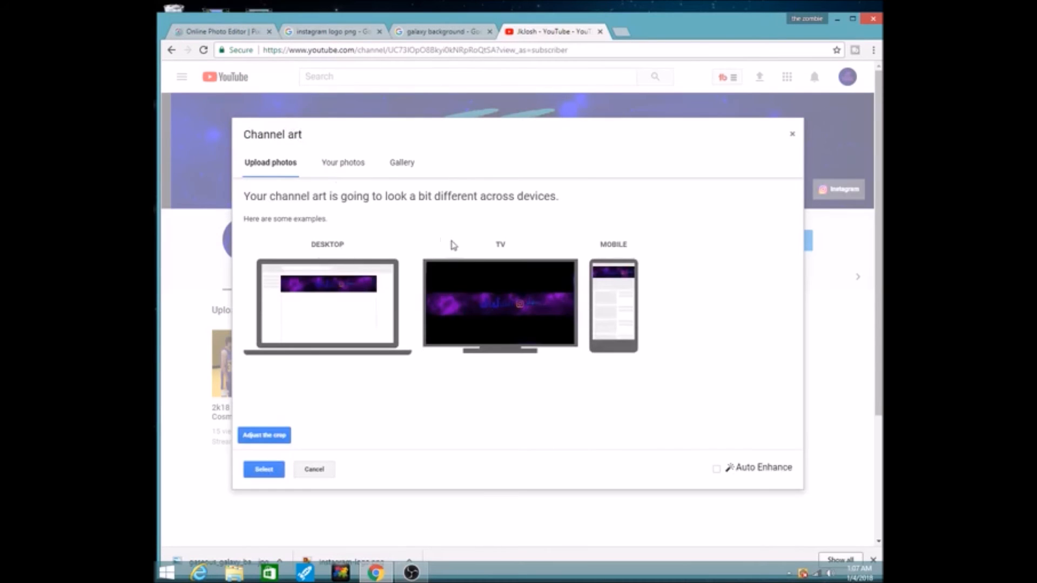
- Check the banner's crop area and device previews, and return to the Pixlr image without applying the channel art
{"action": "left_click", "coordinate": [276, 435]}
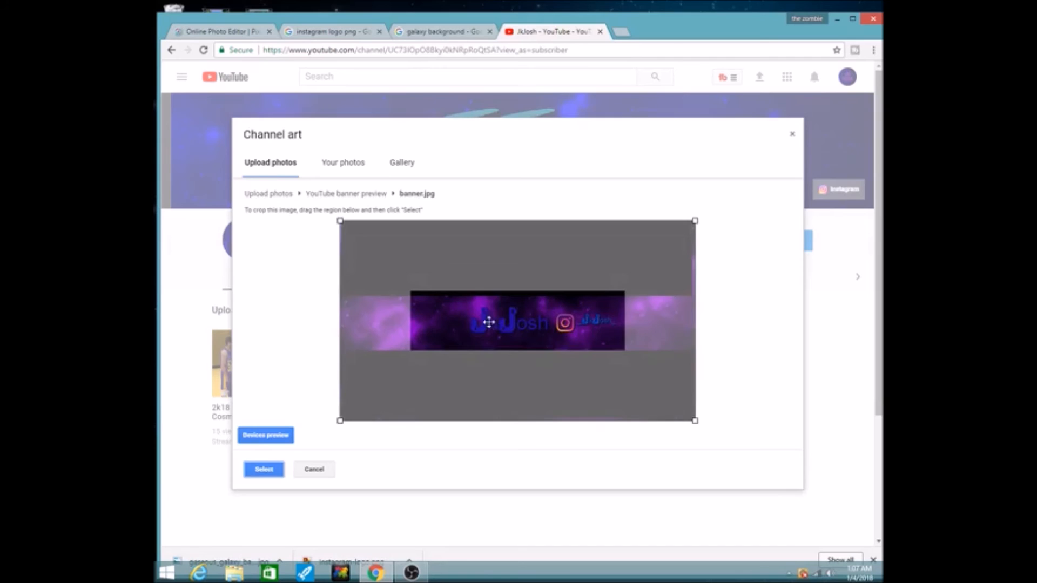
{"action": "left_click", "coordinate": [283, 435]}
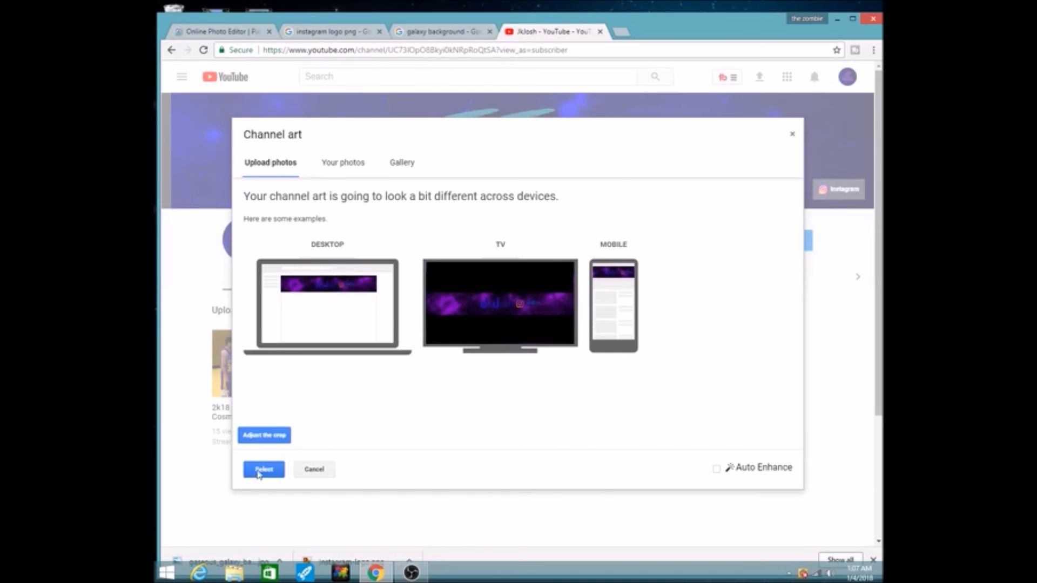
{"action": "left_click", "coordinate": [794, 138]}
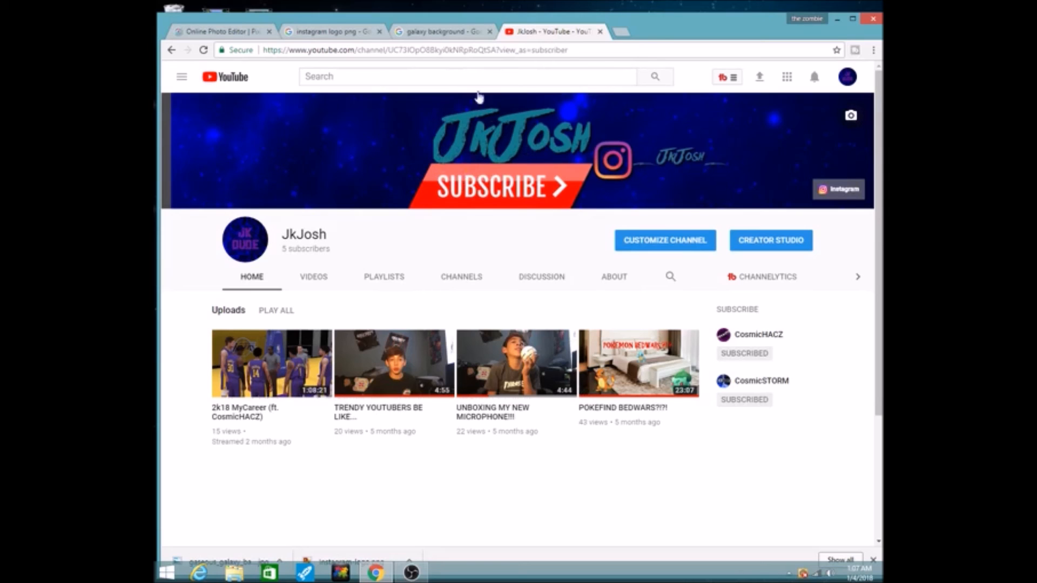
{"action": "left_click", "coordinate": [251, 36]}
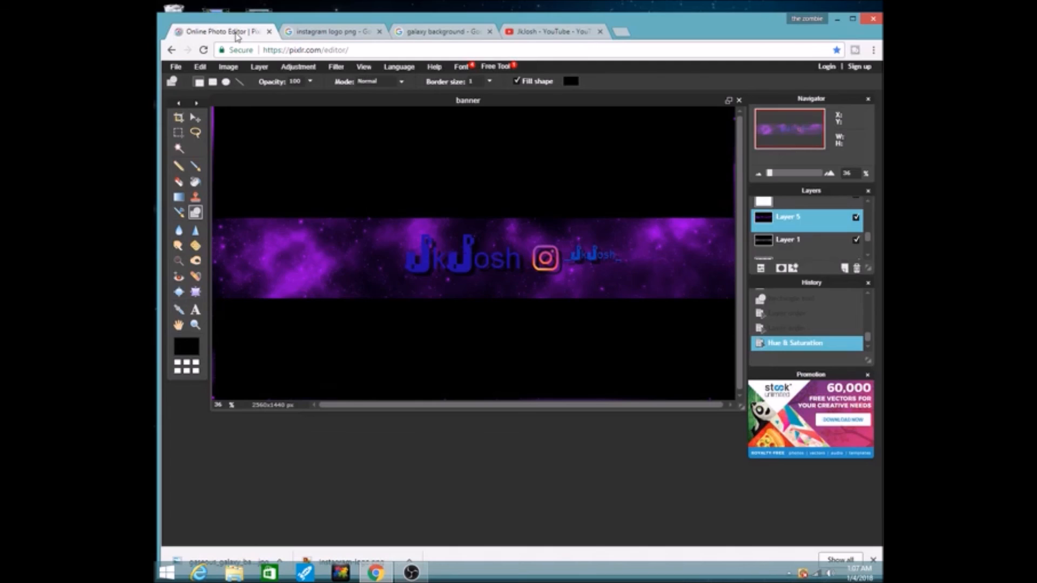